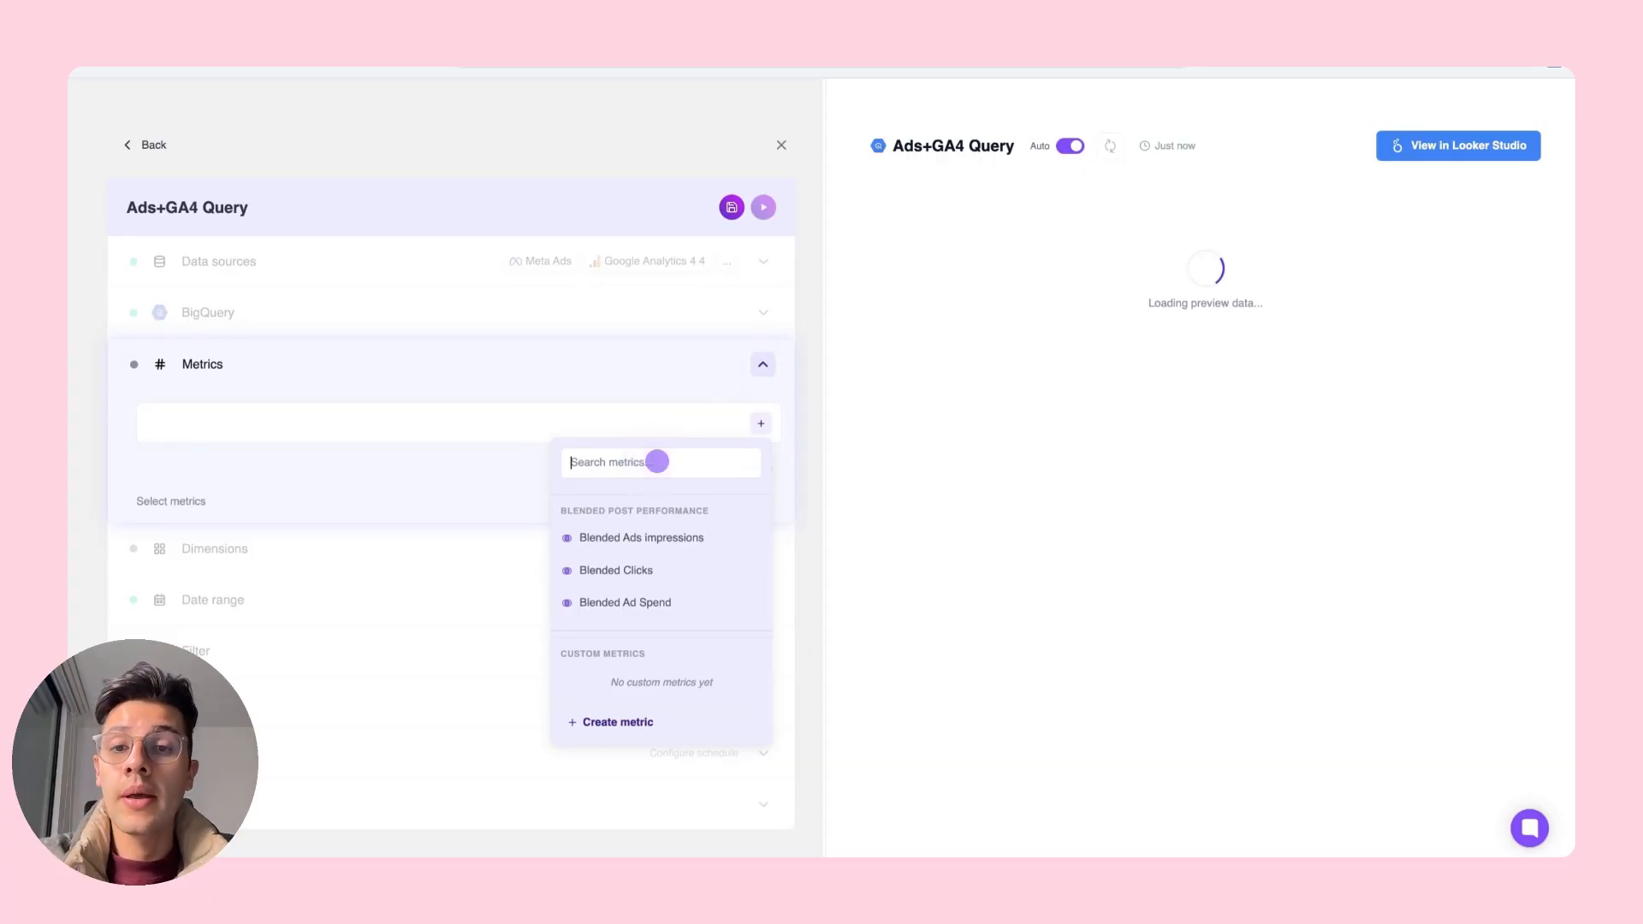
Add Blended Ad Spend and GA4 Conversions as metrics of the Ads+GA4 Query
click(657, 461)
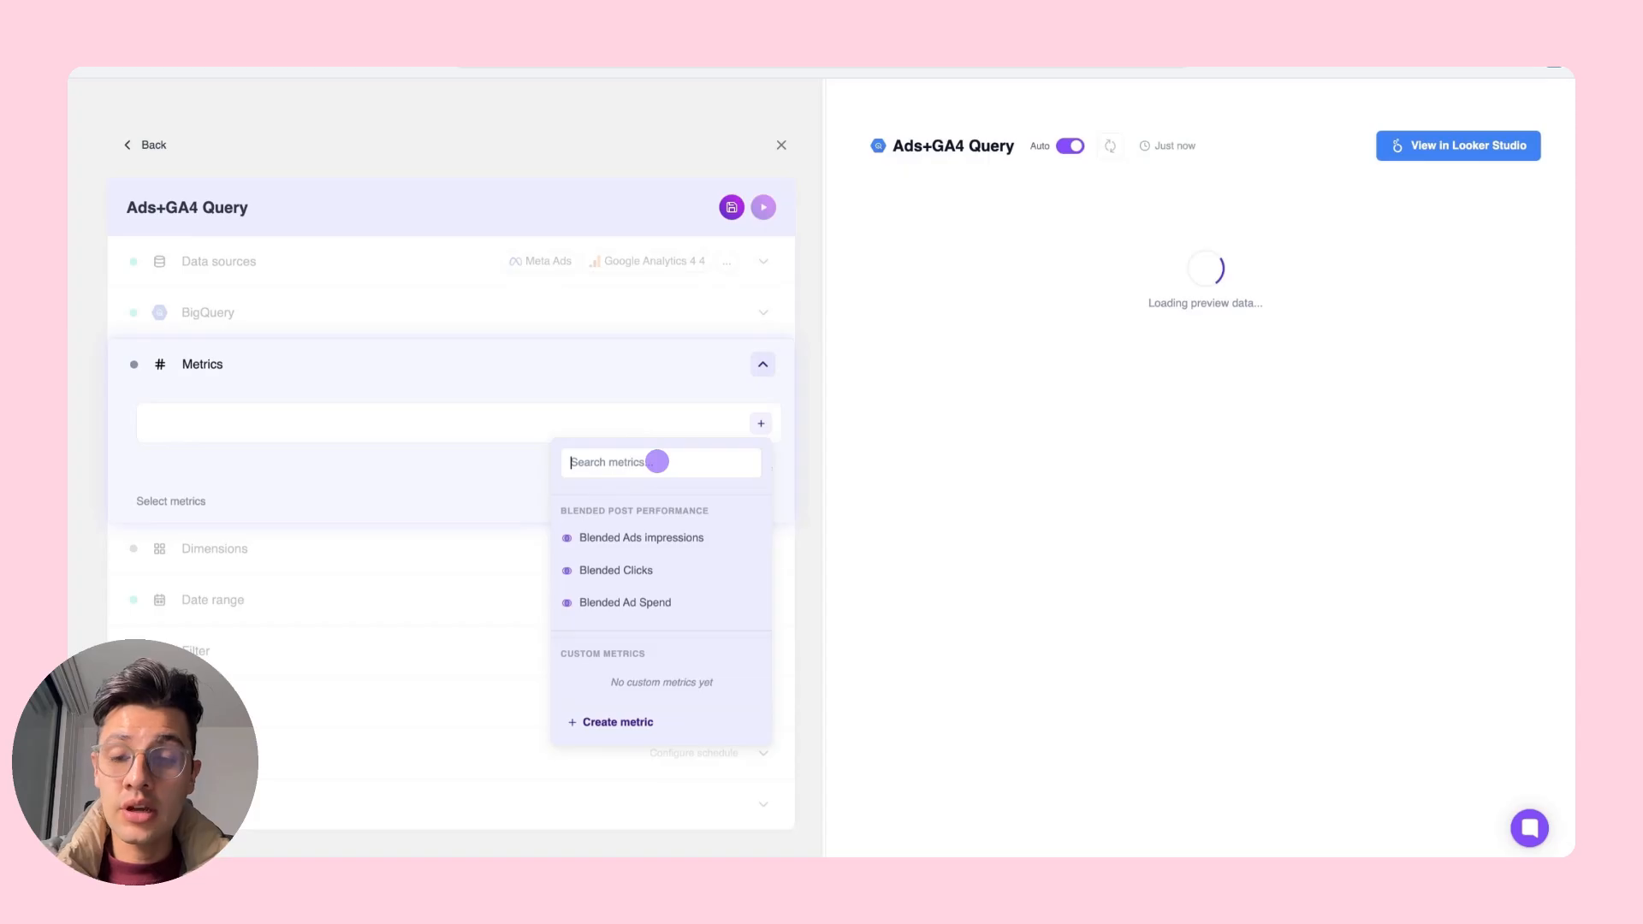
click(657, 461)
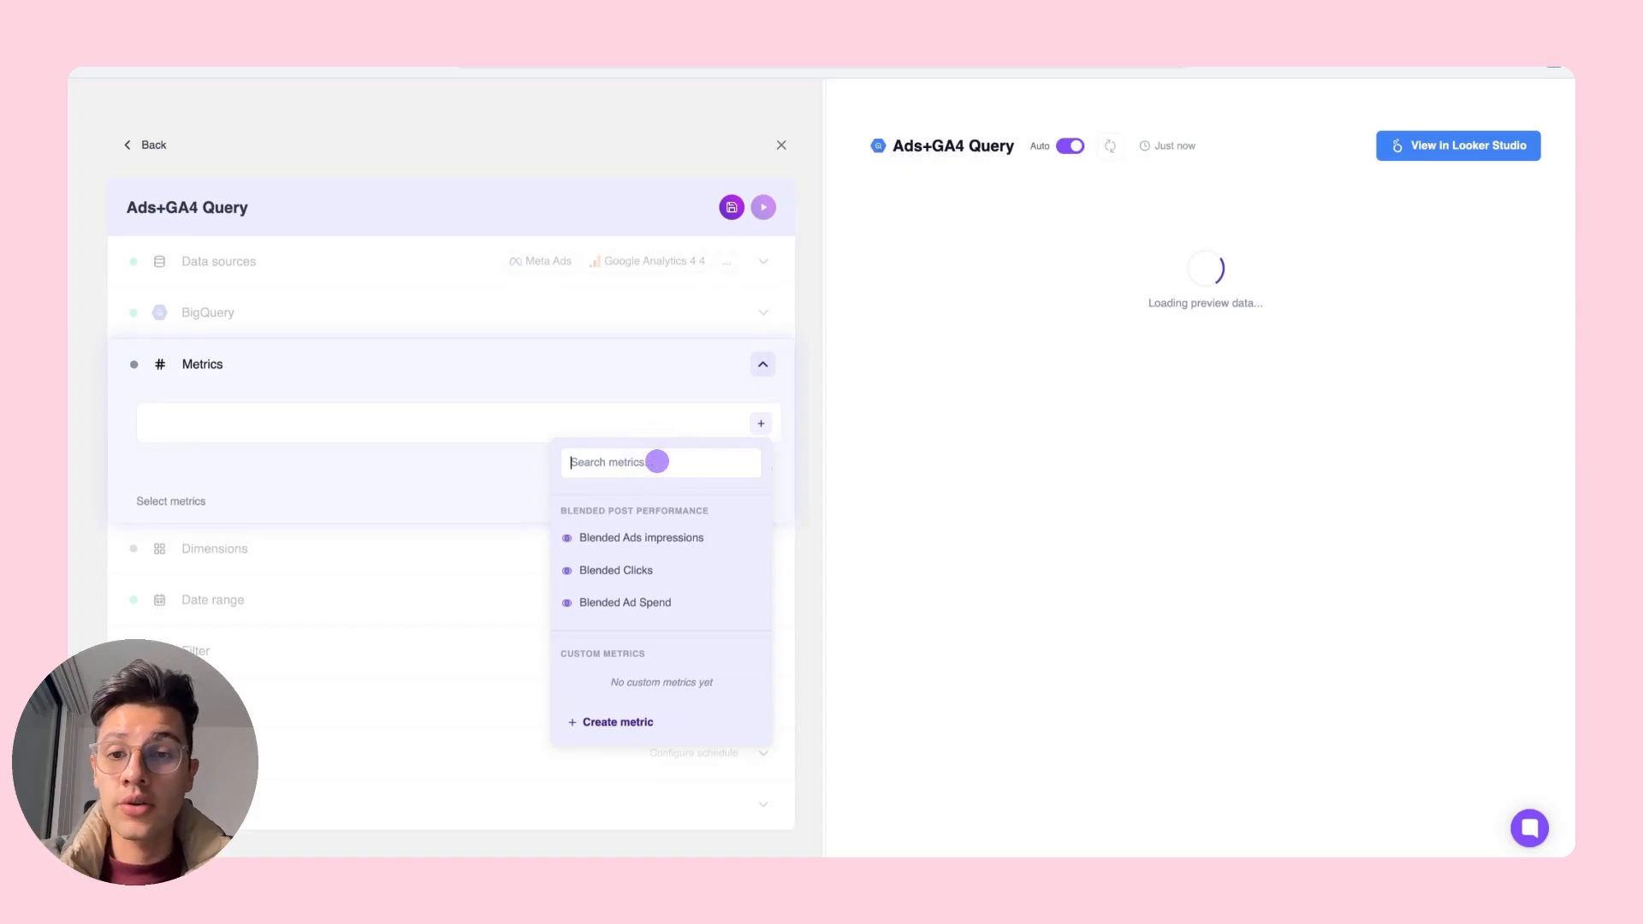
text(b)
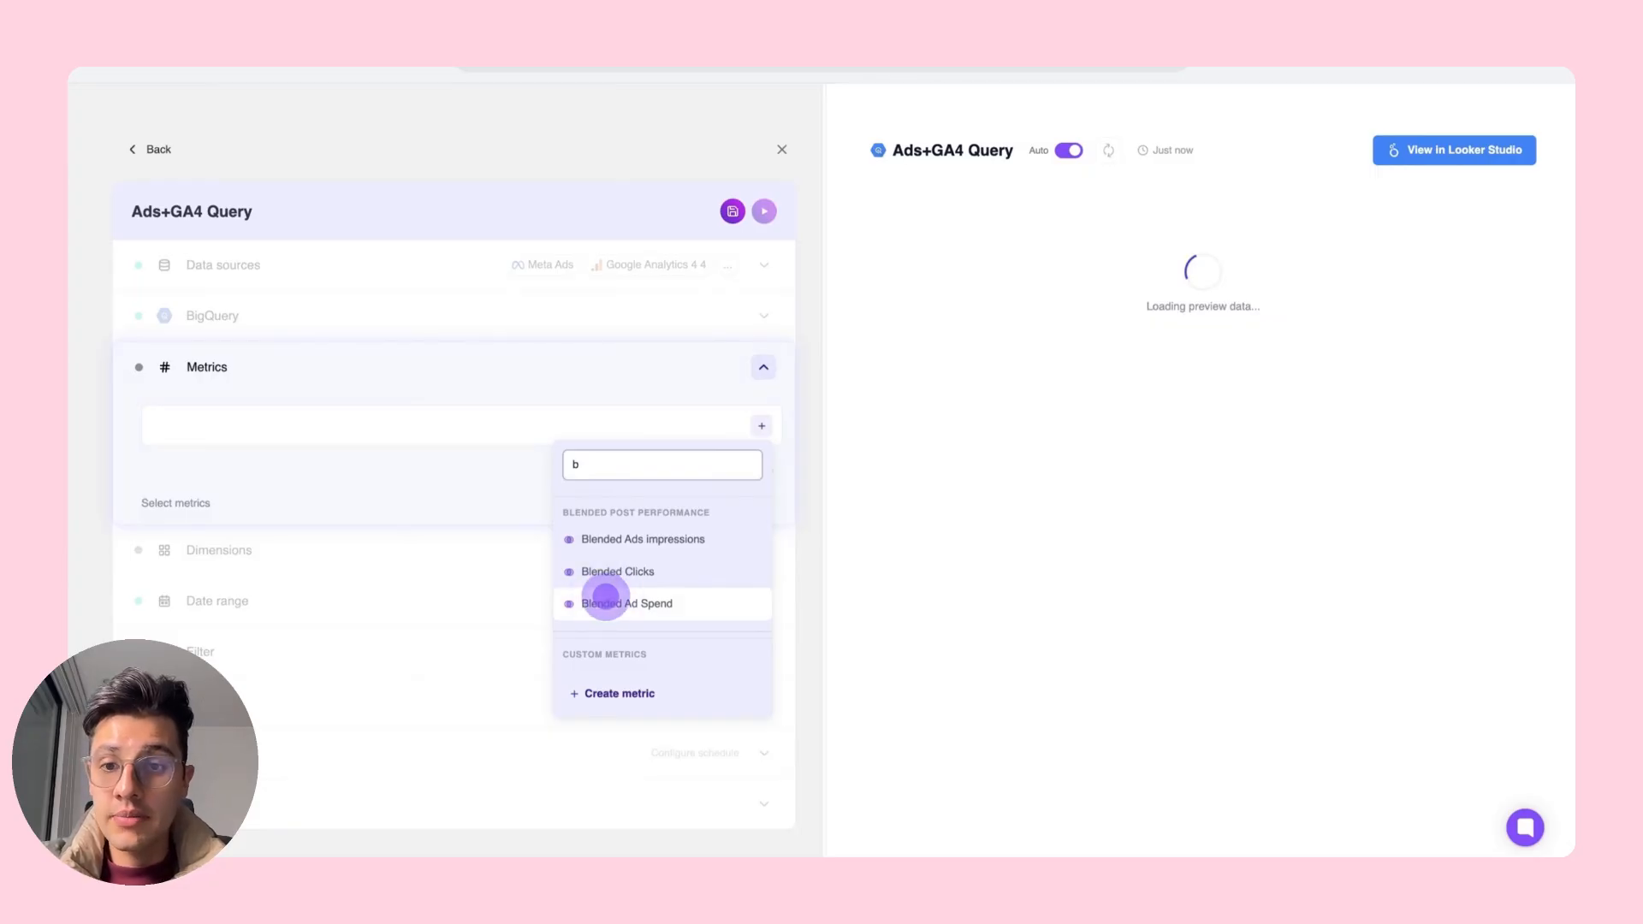
click(605, 596)
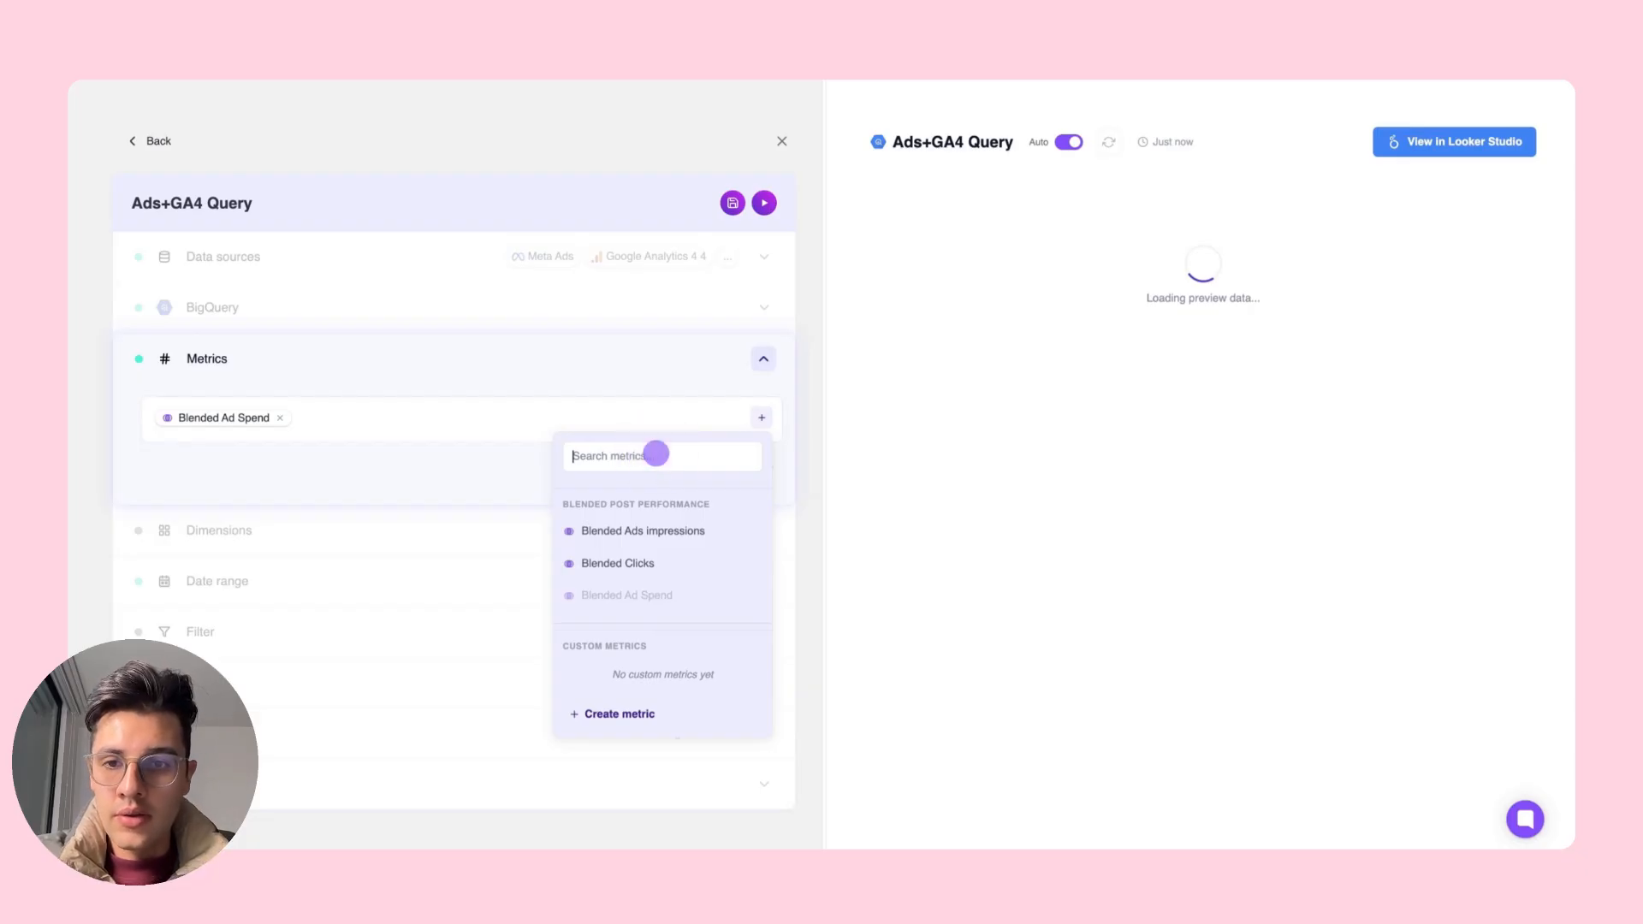
text(ga4)
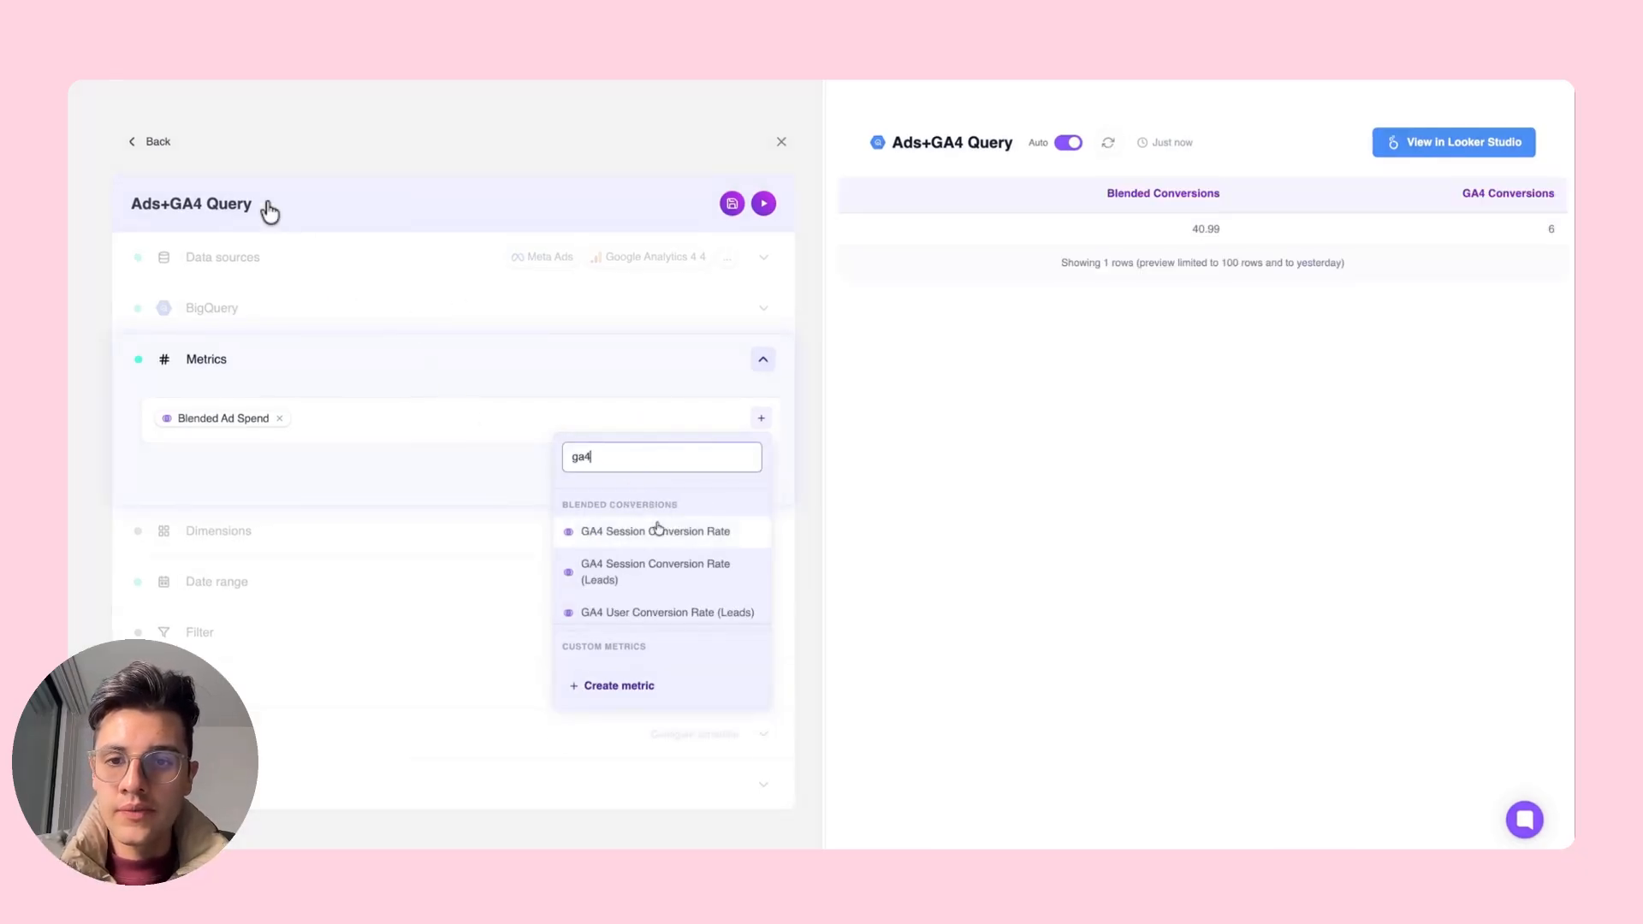
text( con)
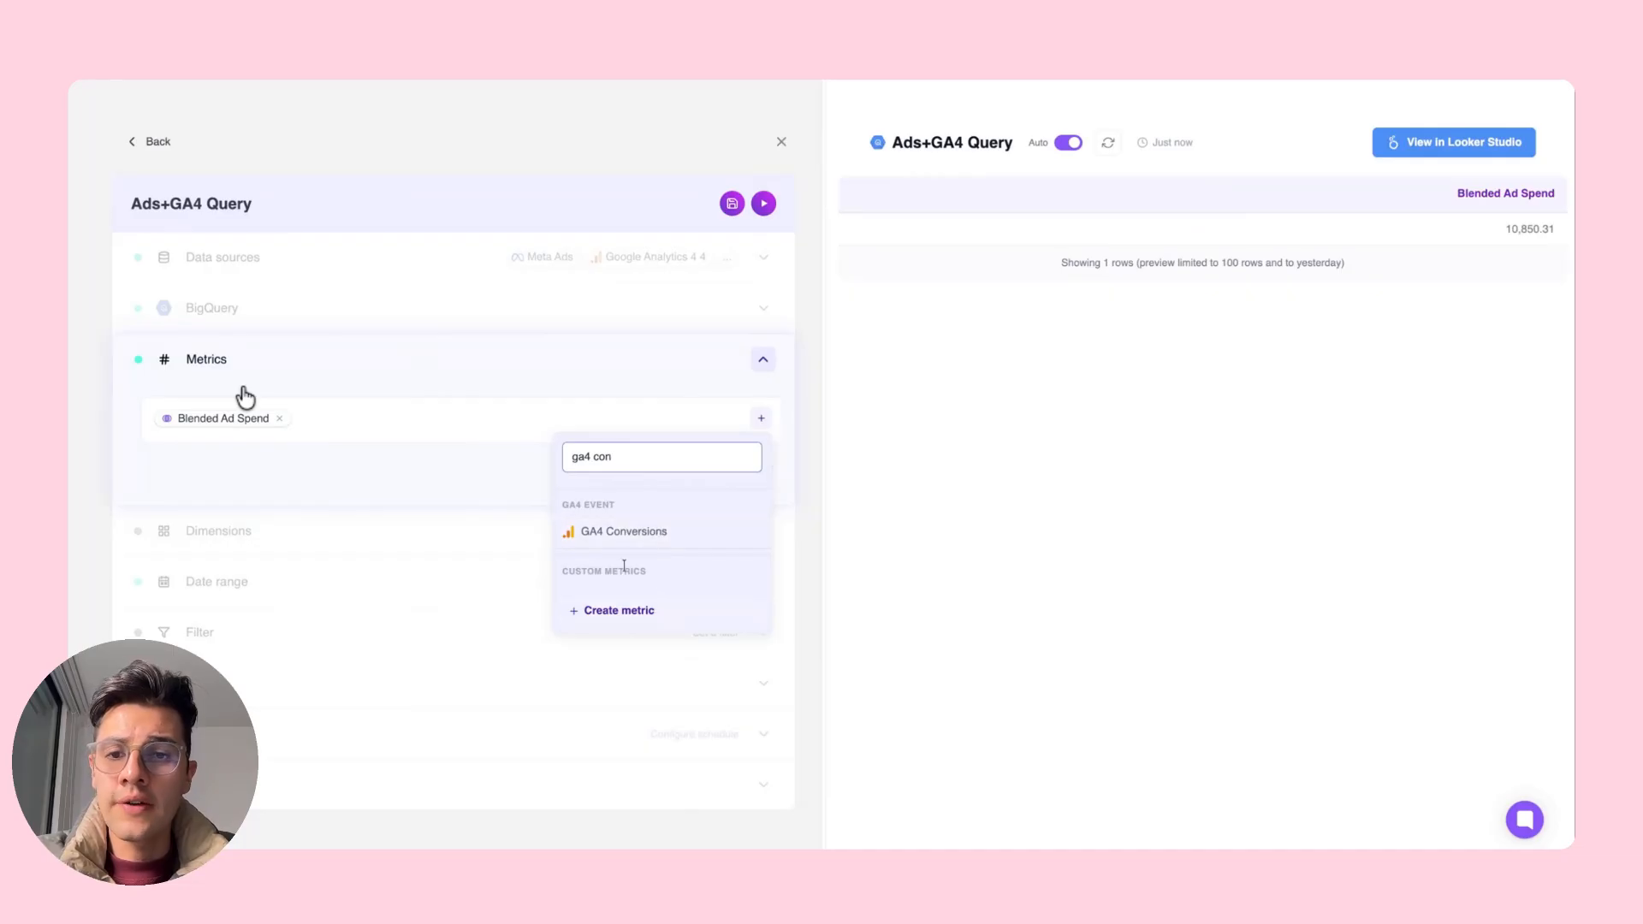
text(ve)
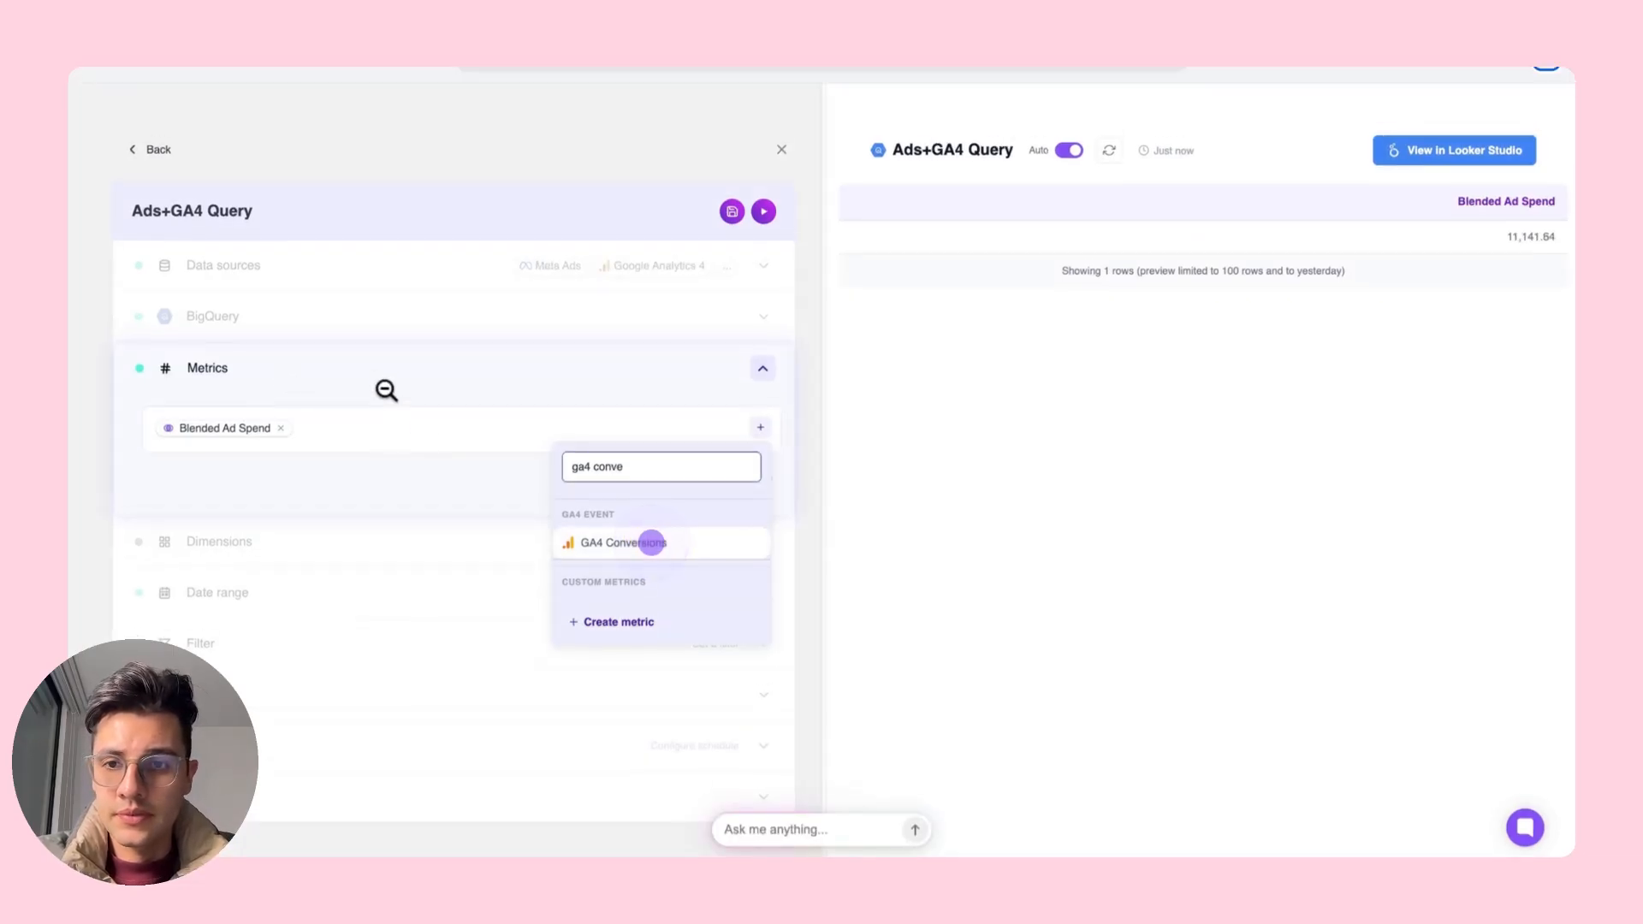
click(651, 543)
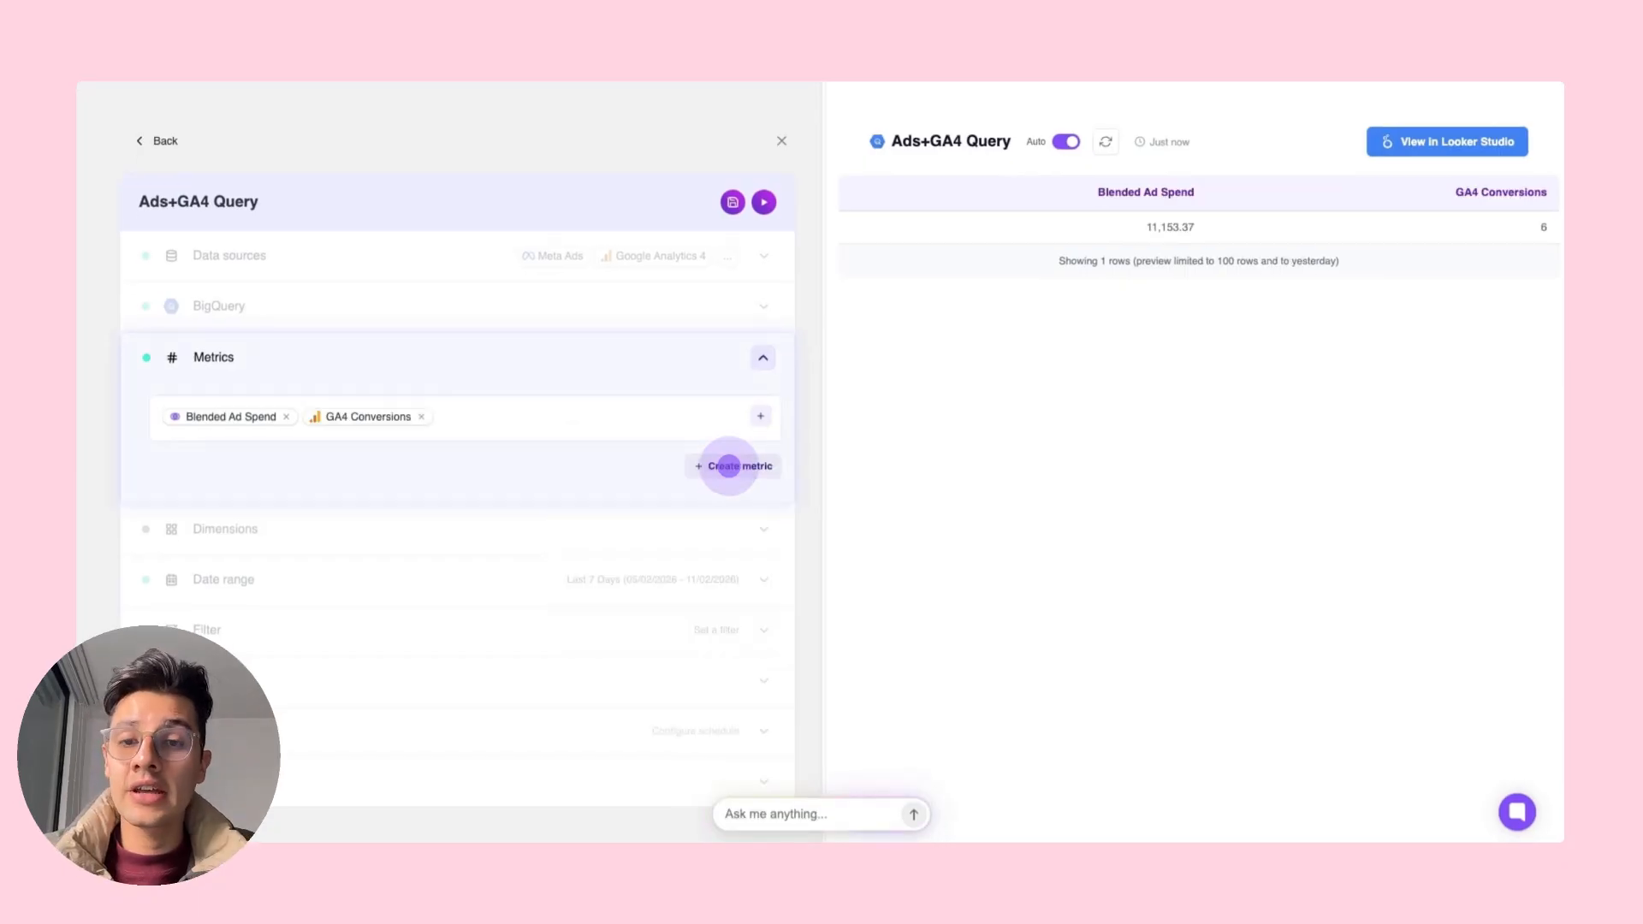
Start a custom metric and generate its formula with the prompt "divide Blended Ad Spend in GA4 Conversions"
click(729, 465)
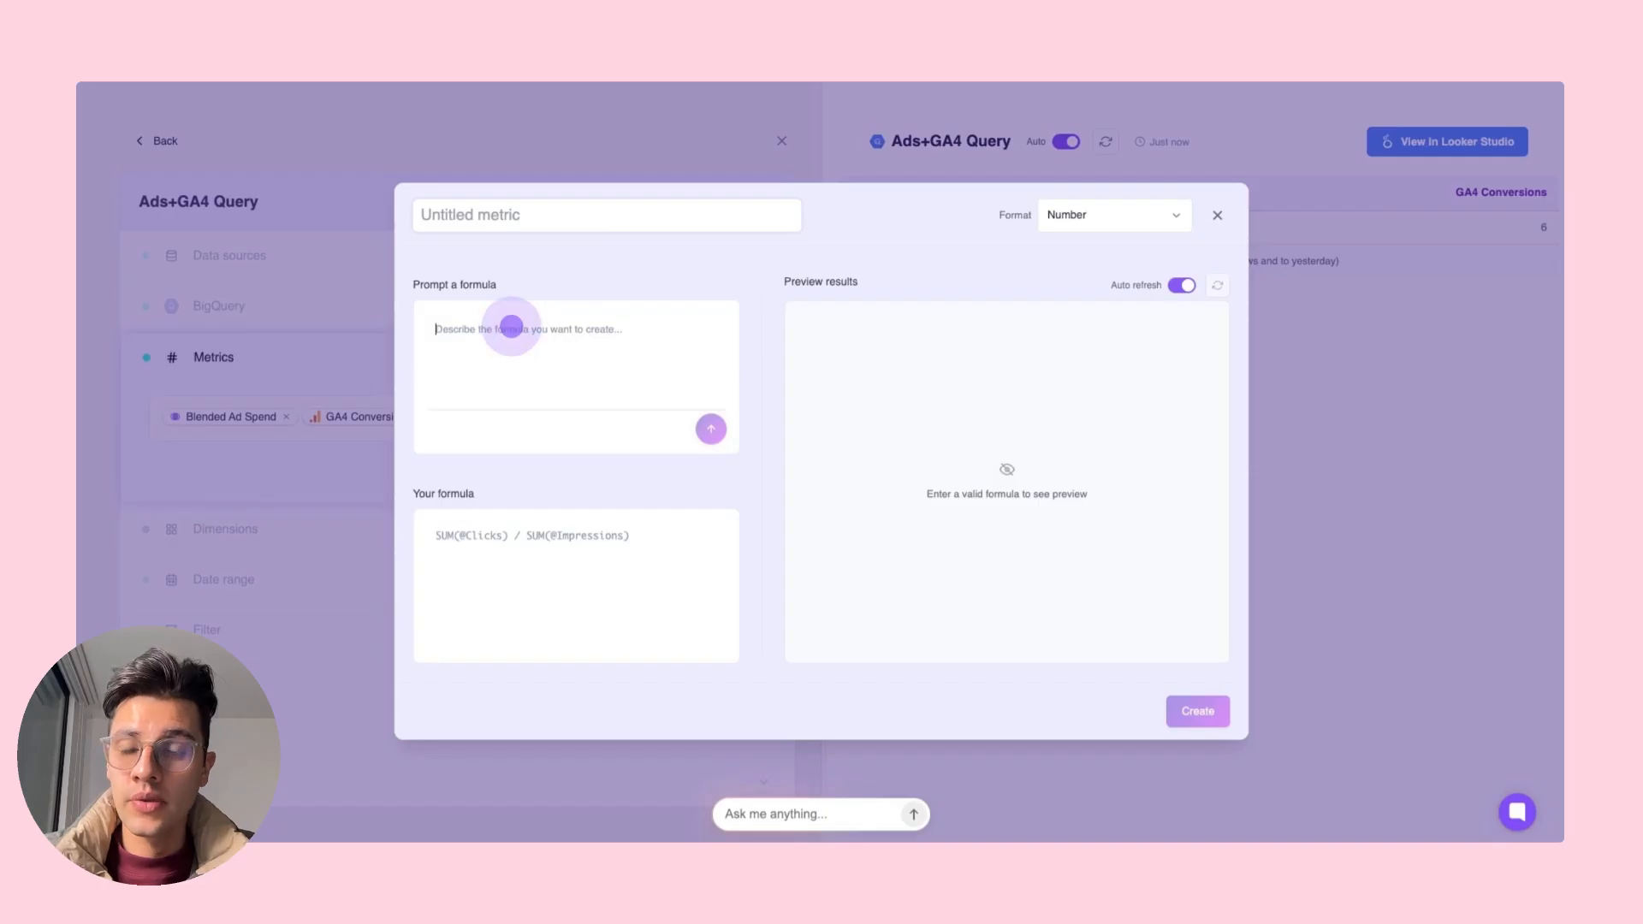
click(511, 327)
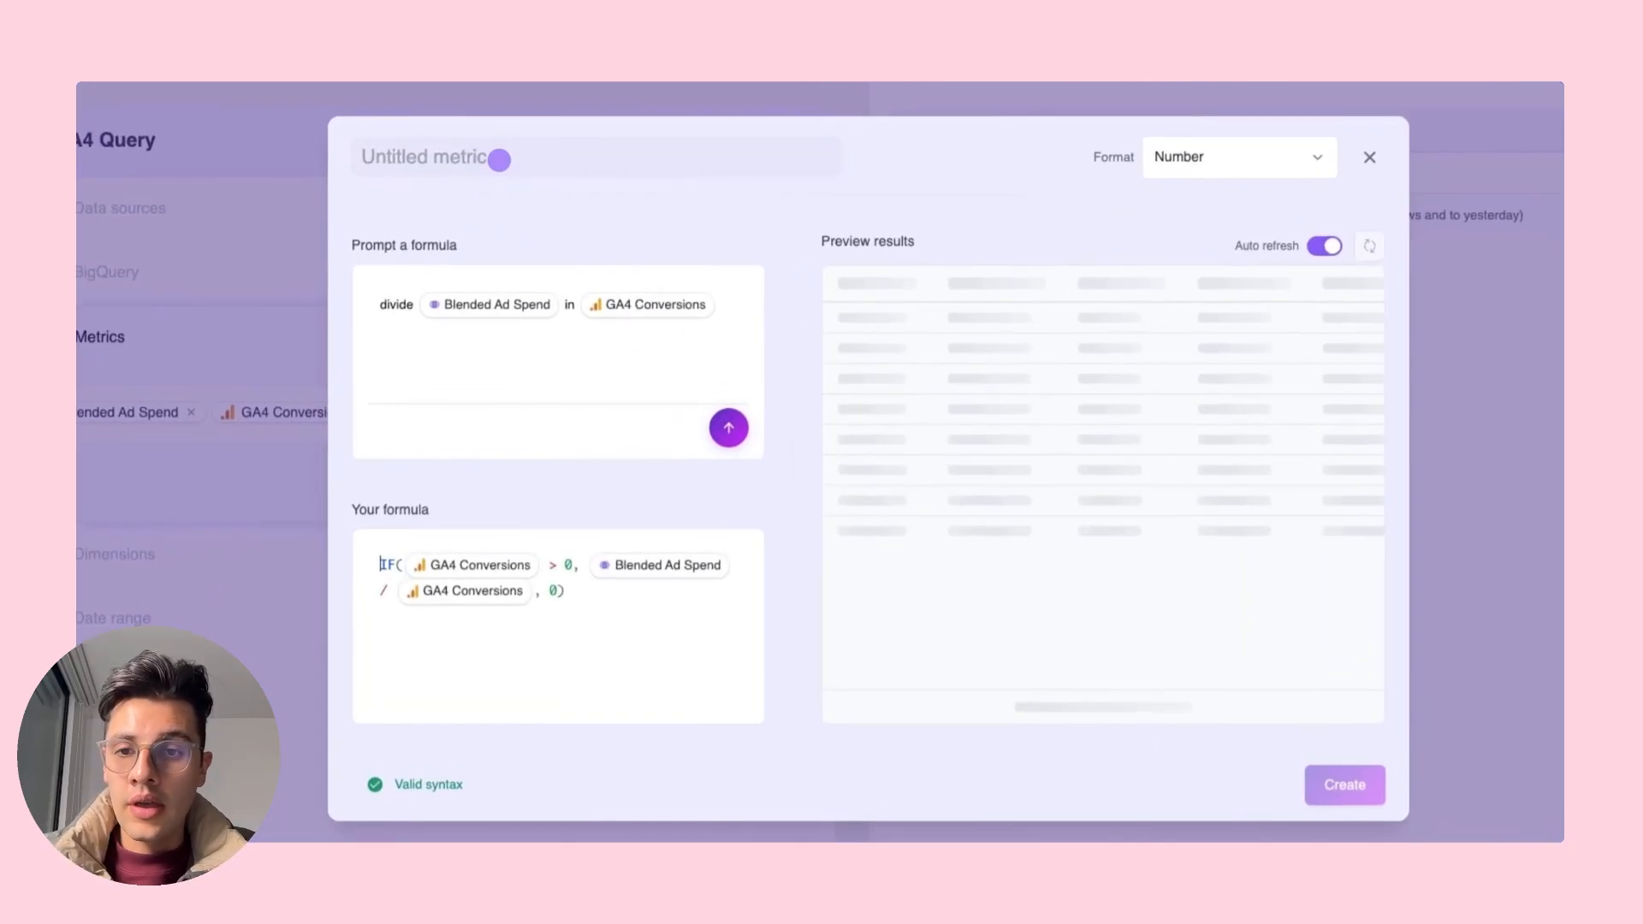
click(498, 159)
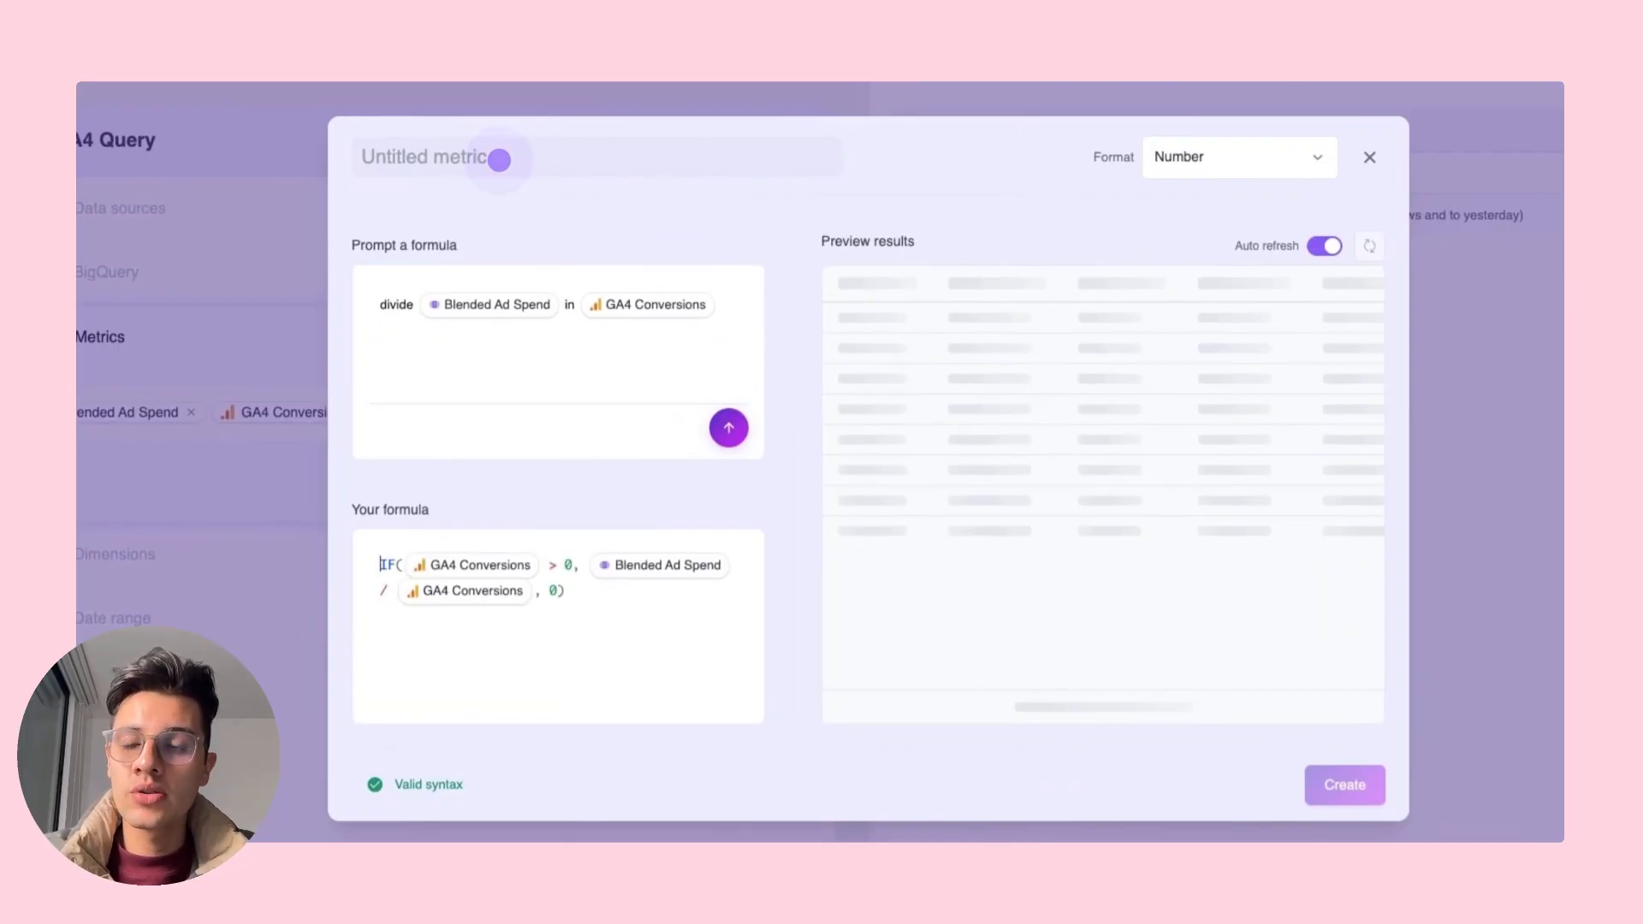
click(498, 159)
click(498, 160)
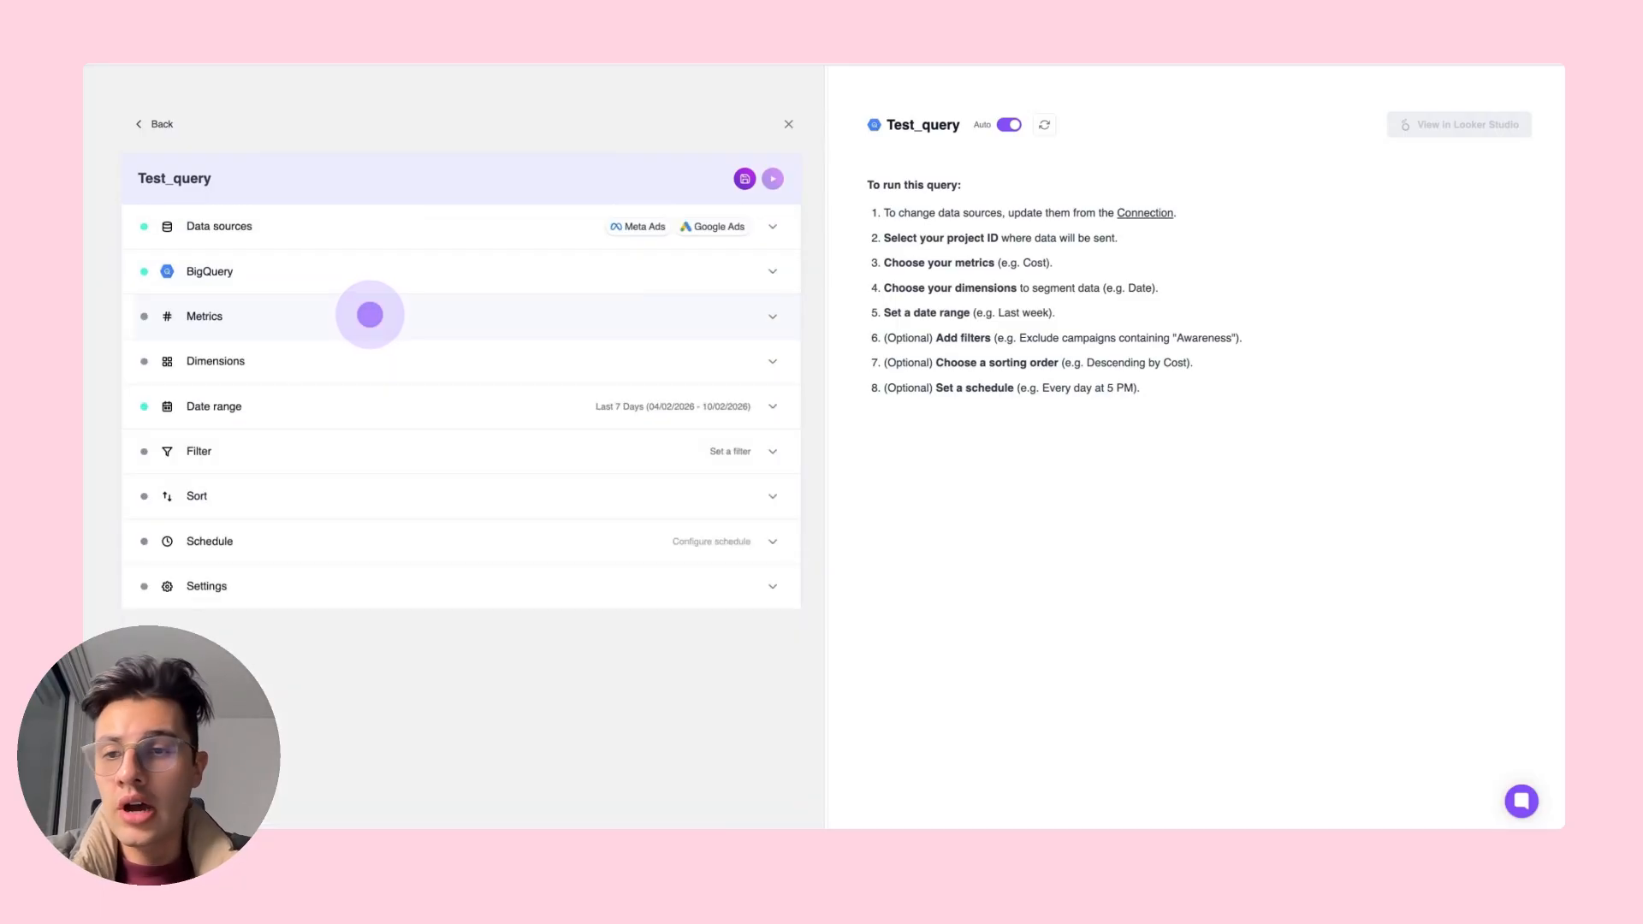
Add Meta Ads Clicks and Google Ads Clicks as metrics of Test_query
click(370, 315)
click(604, 400)
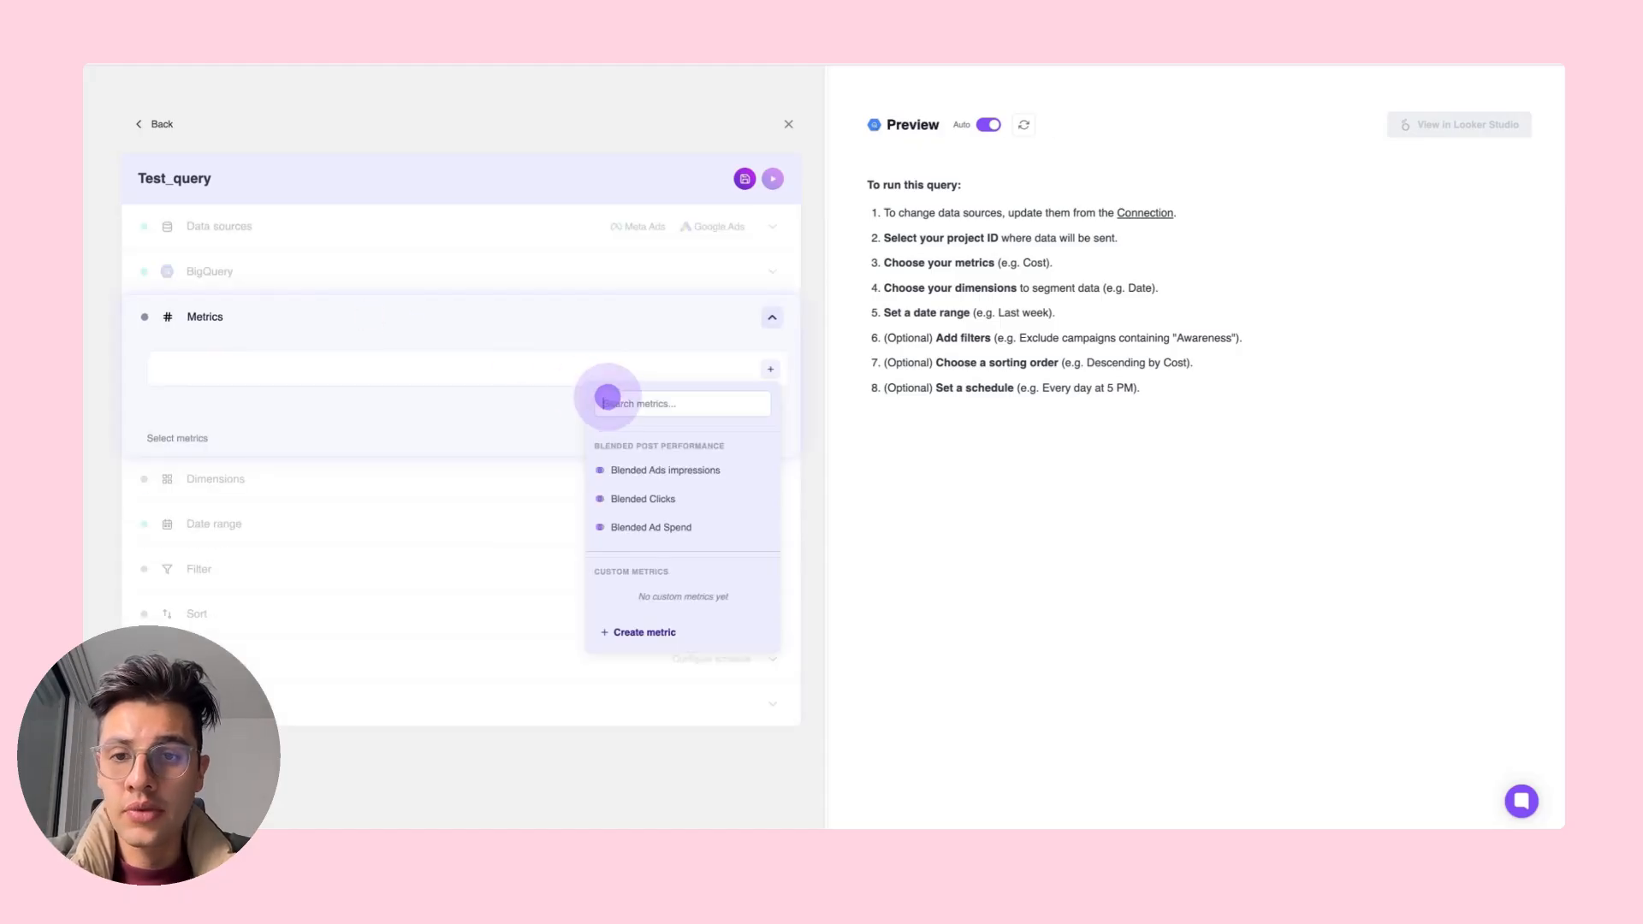
text(clic)
click(650, 479)
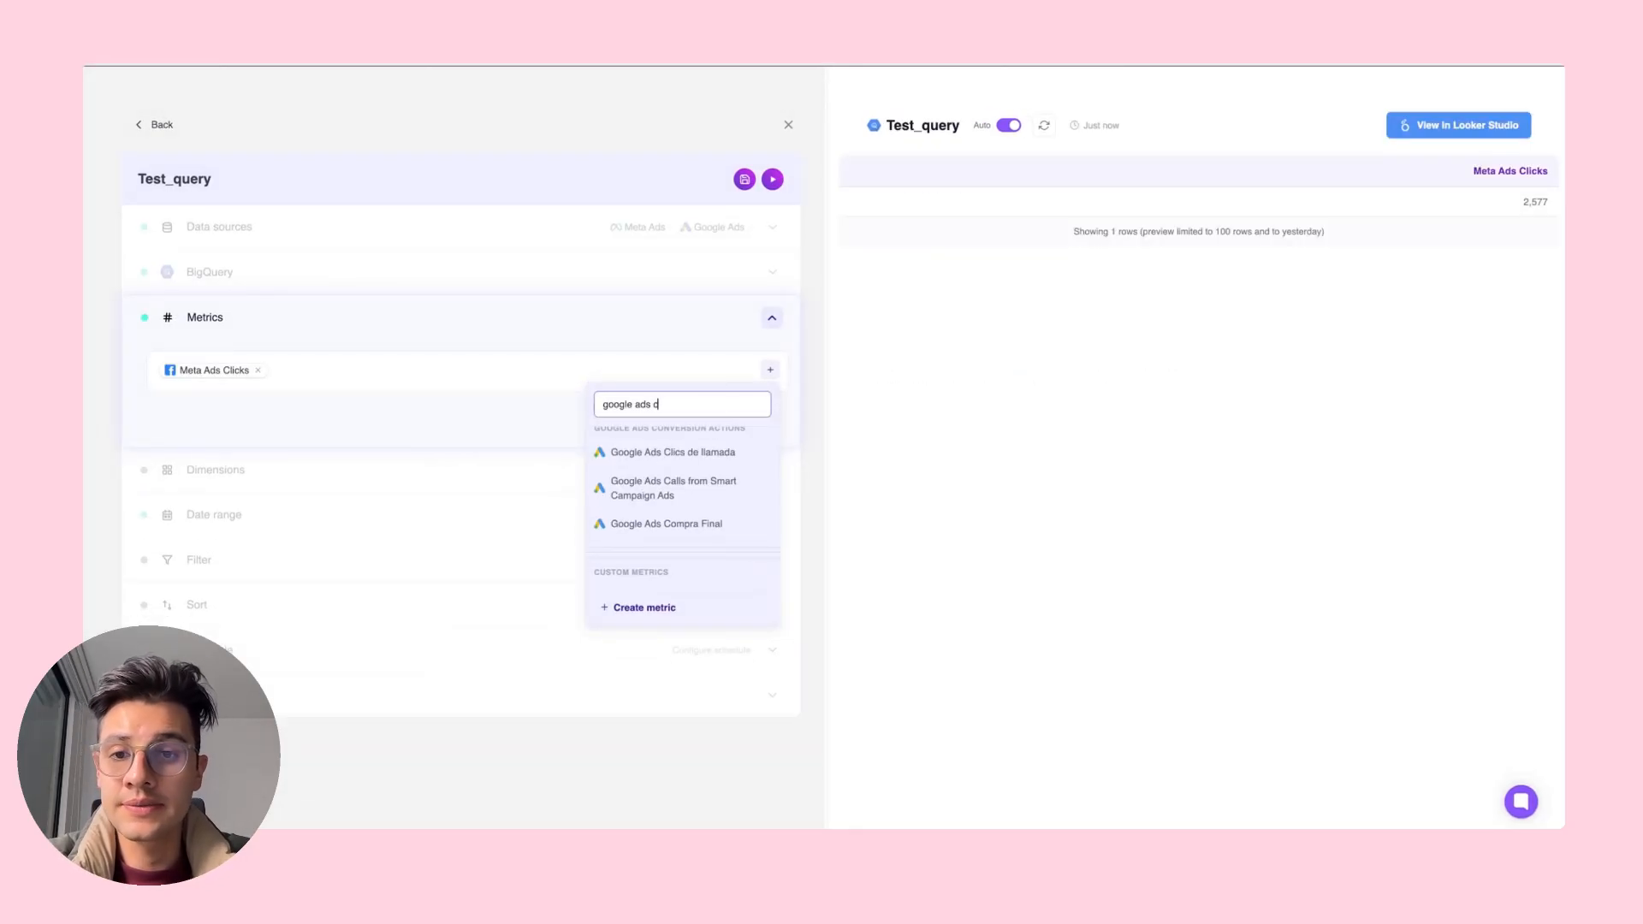
text(li)
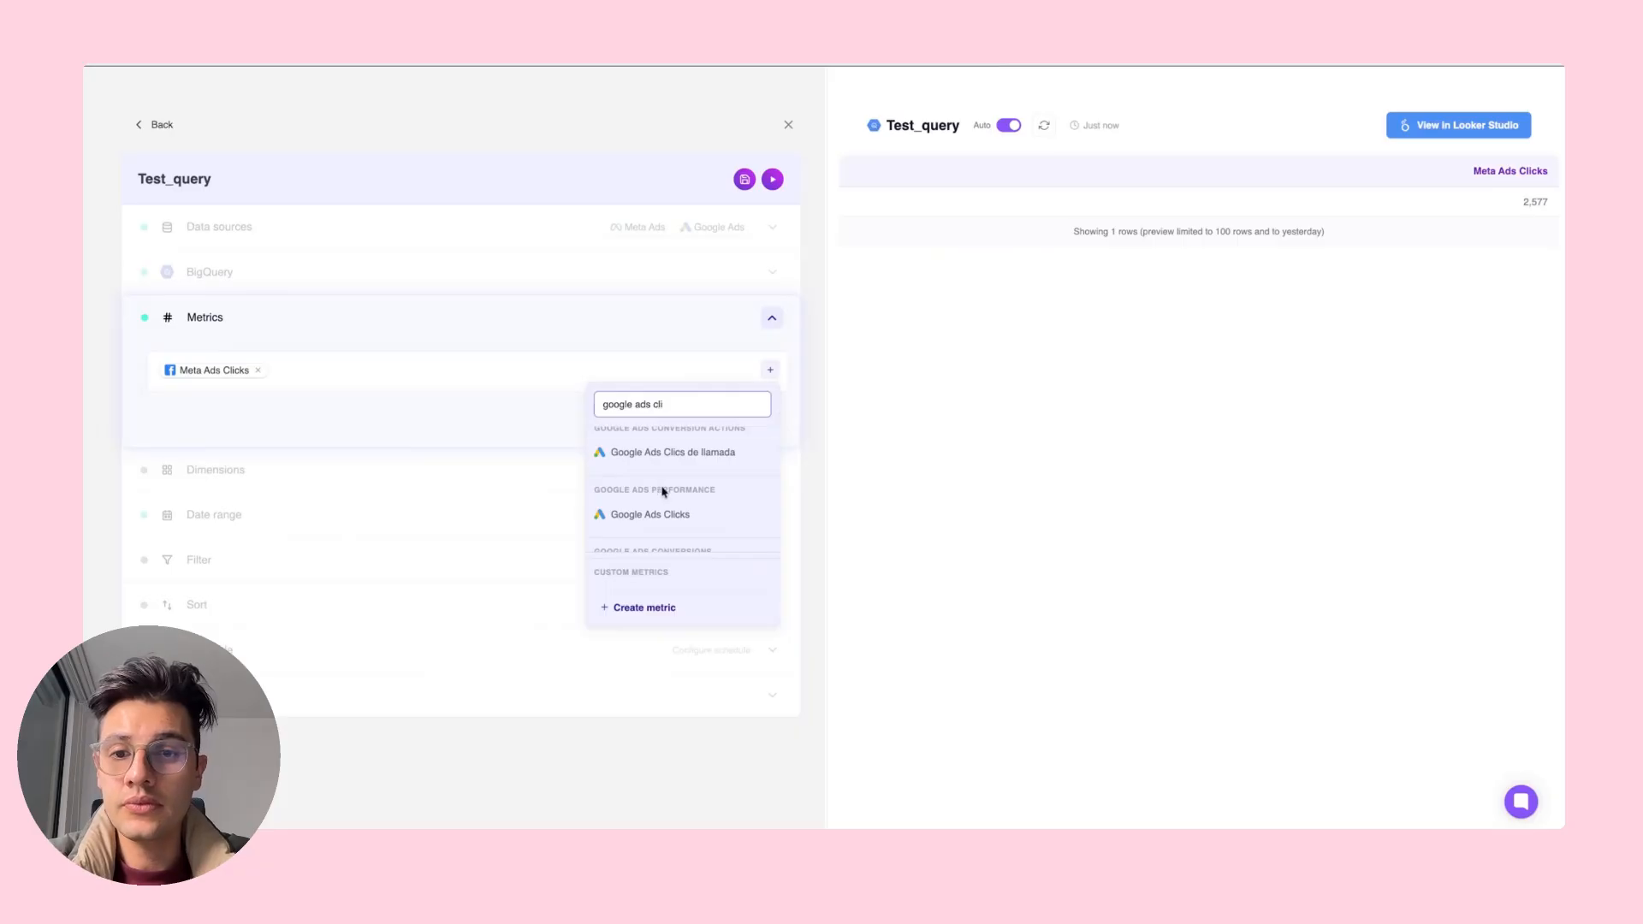
click(652, 516)
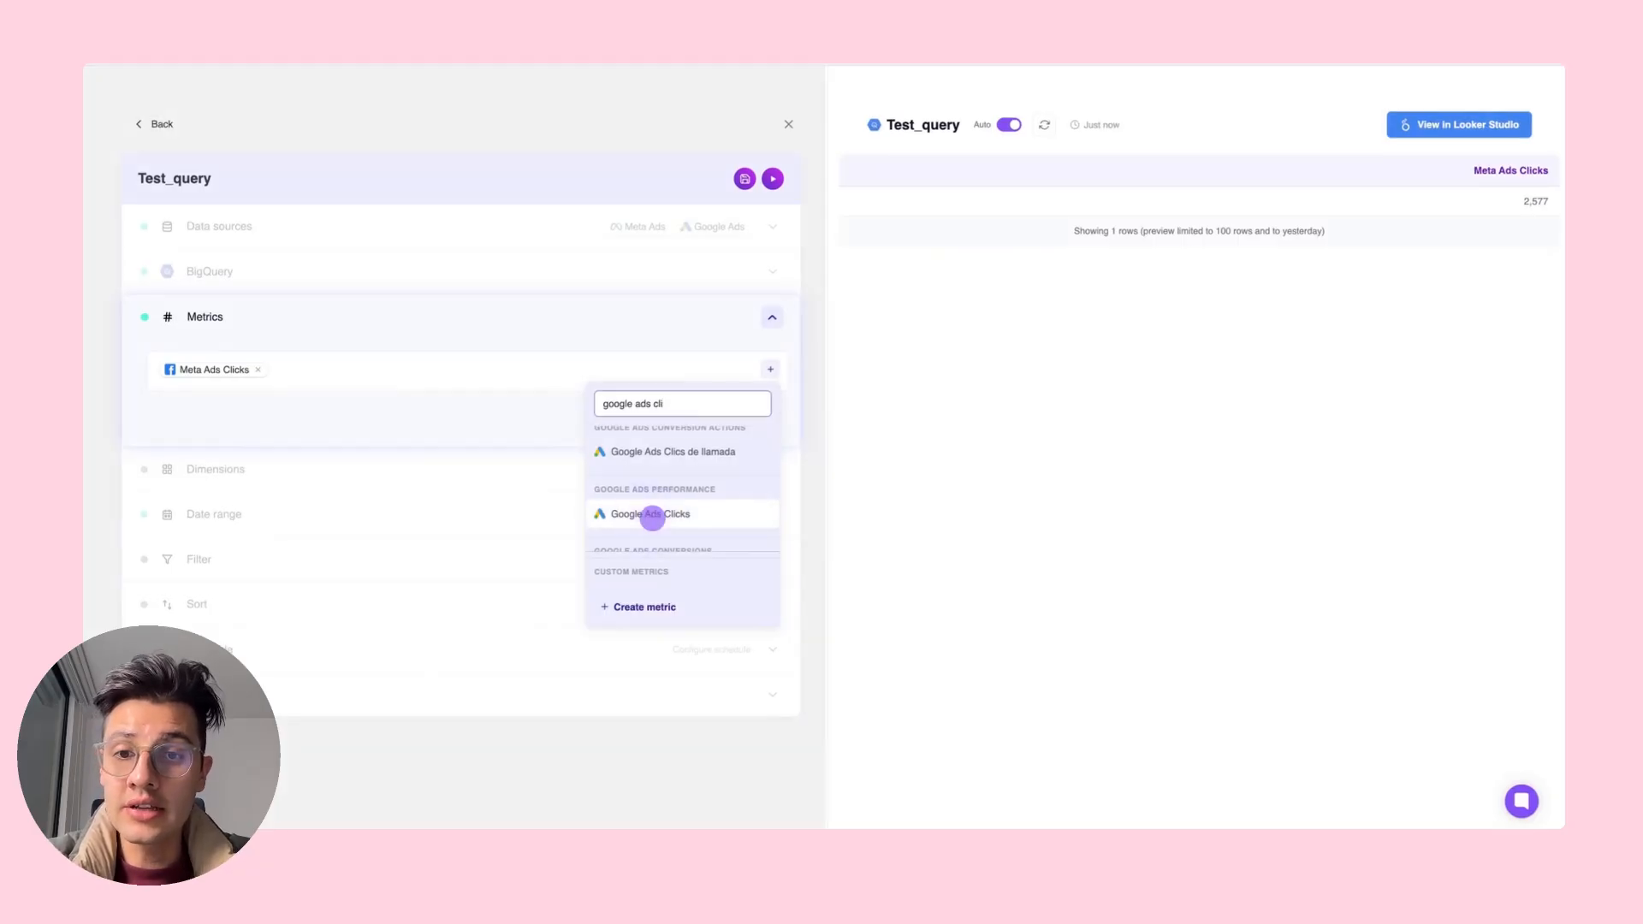
Add the Blended Clicks, Blended Conversions and Blended Ad Spend metrics to Test_query and close the metric settings
click(652, 403)
text(blended cli)
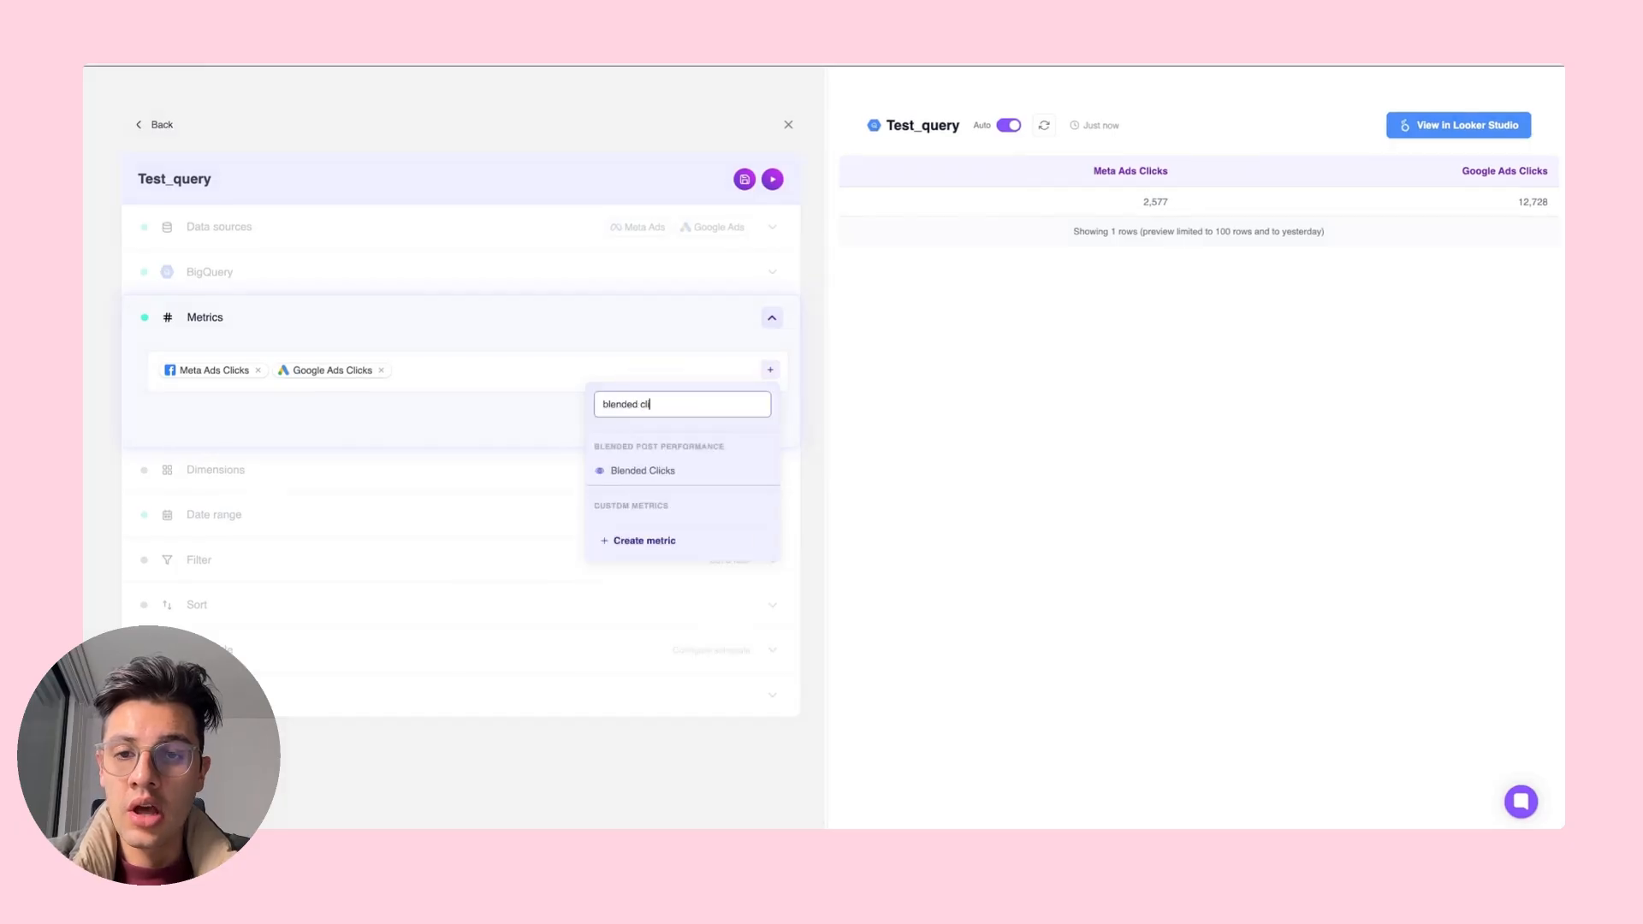
click(661, 469)
click(643, 404)
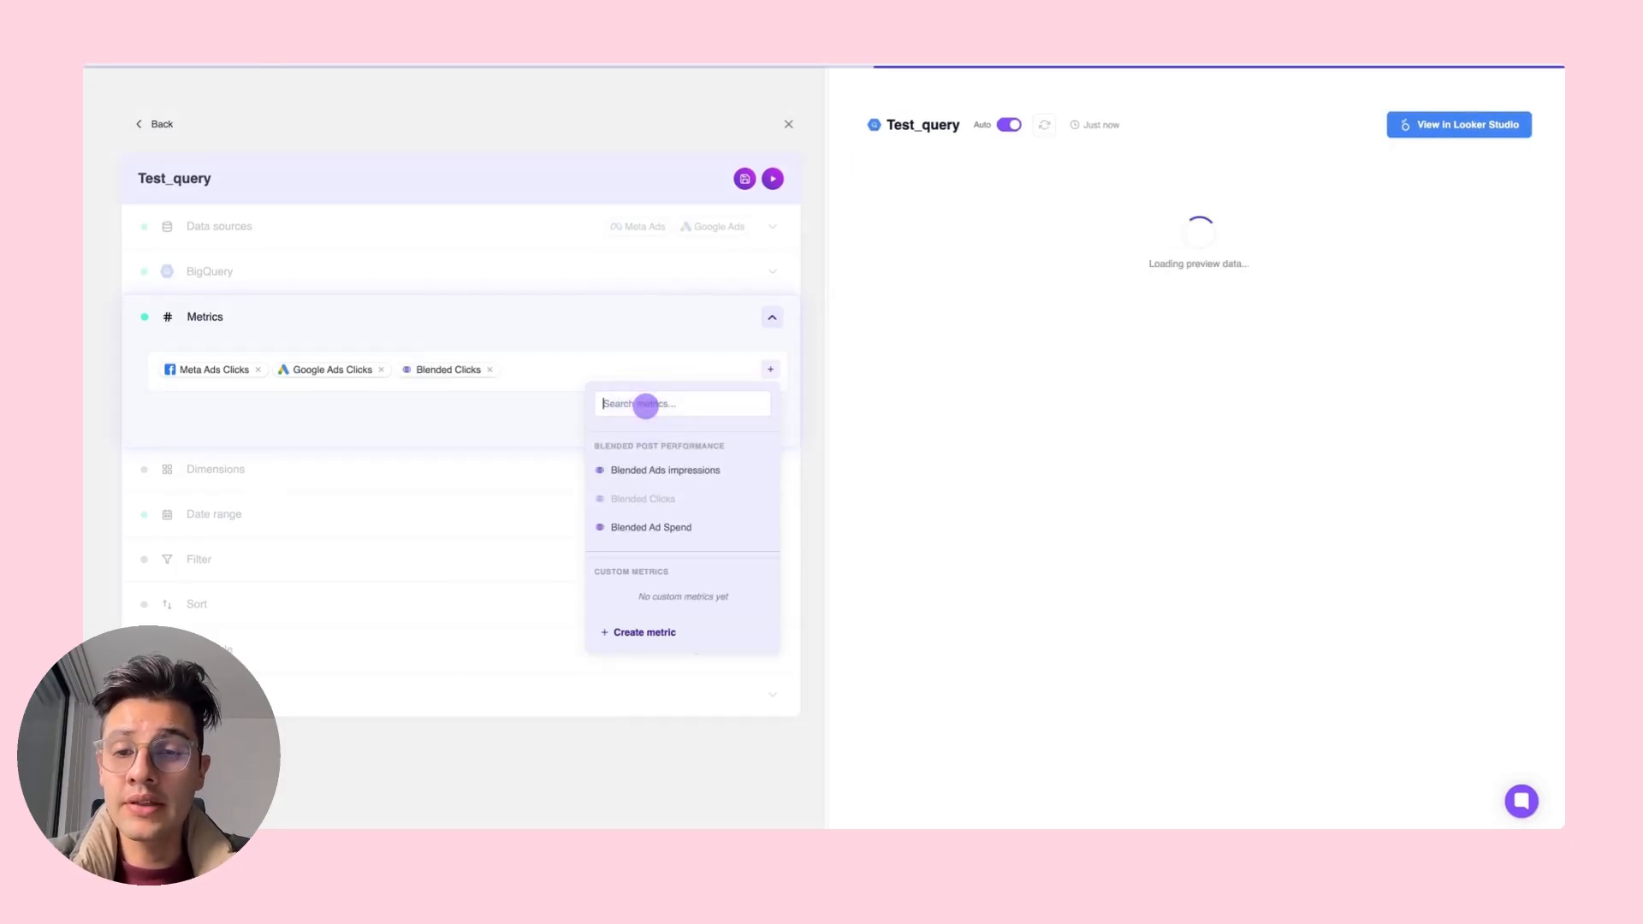
text(blended)
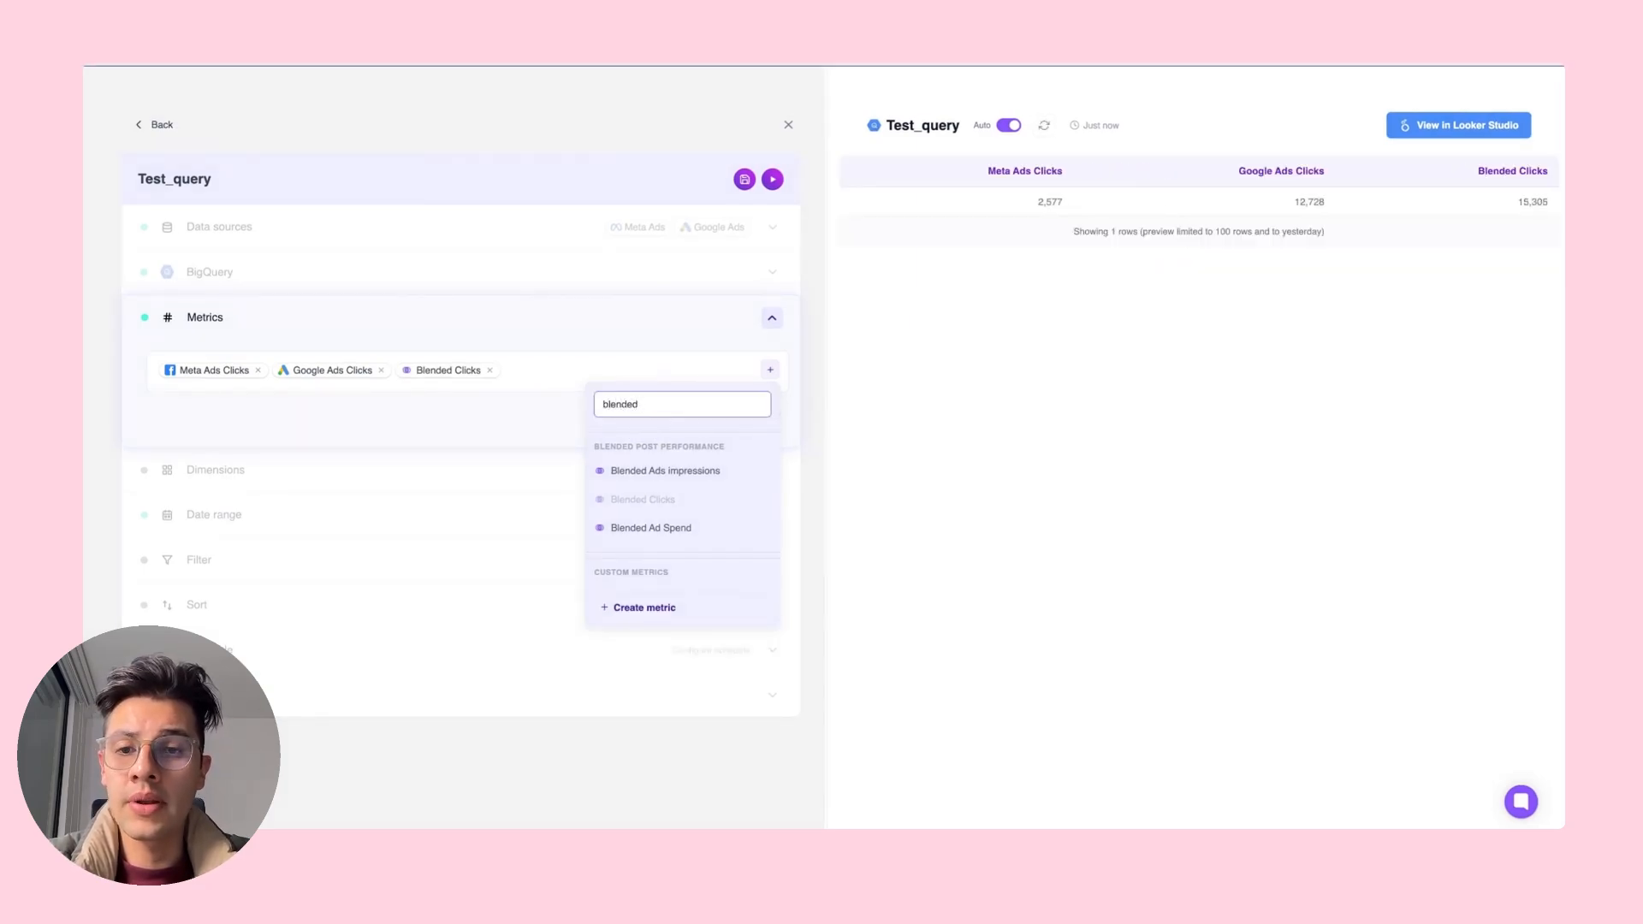
text( con)
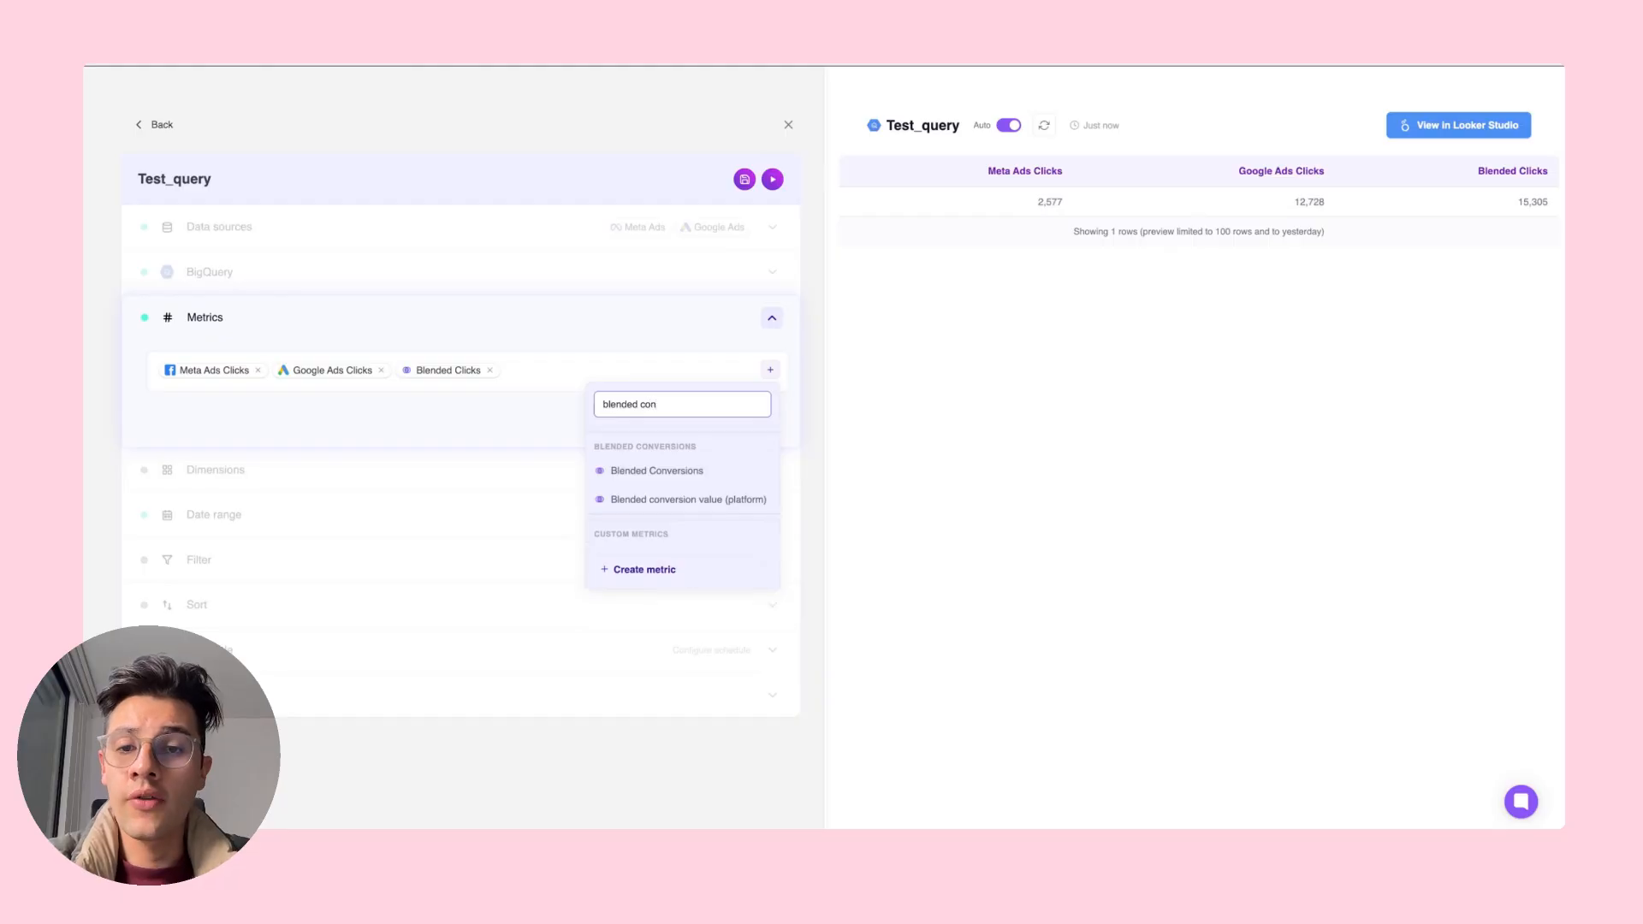
click(642, 470)
click(633, 525)
click(772, 319)
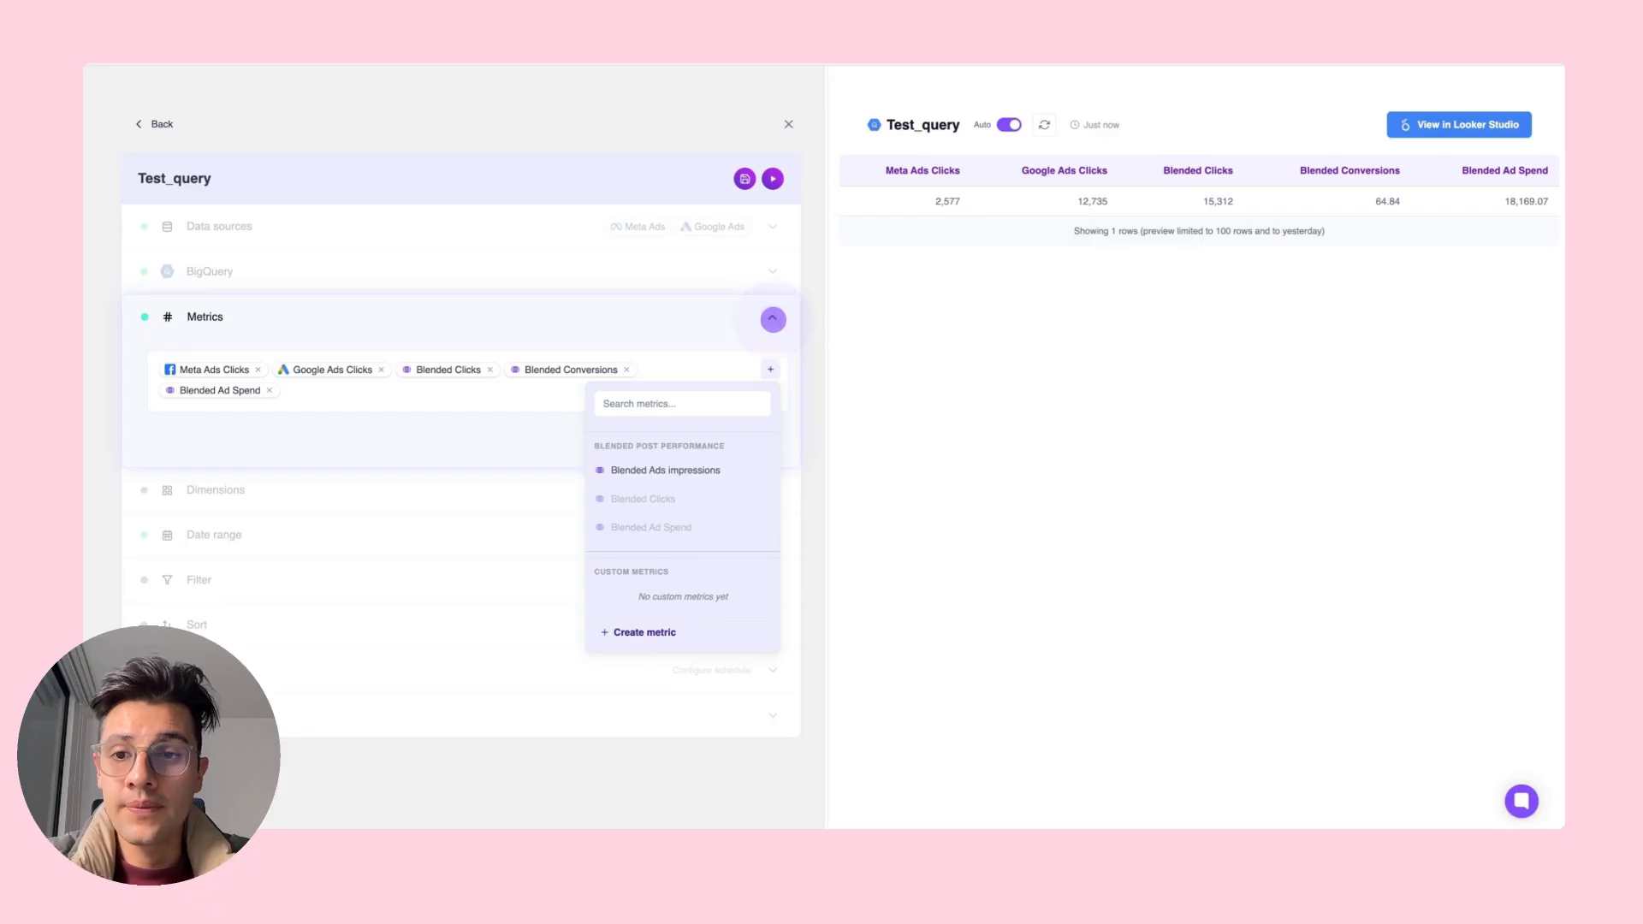
click(773, 320)
Add Date, Blended Data source type and Blended Country as dimensions of Test_query
click(765, 360)
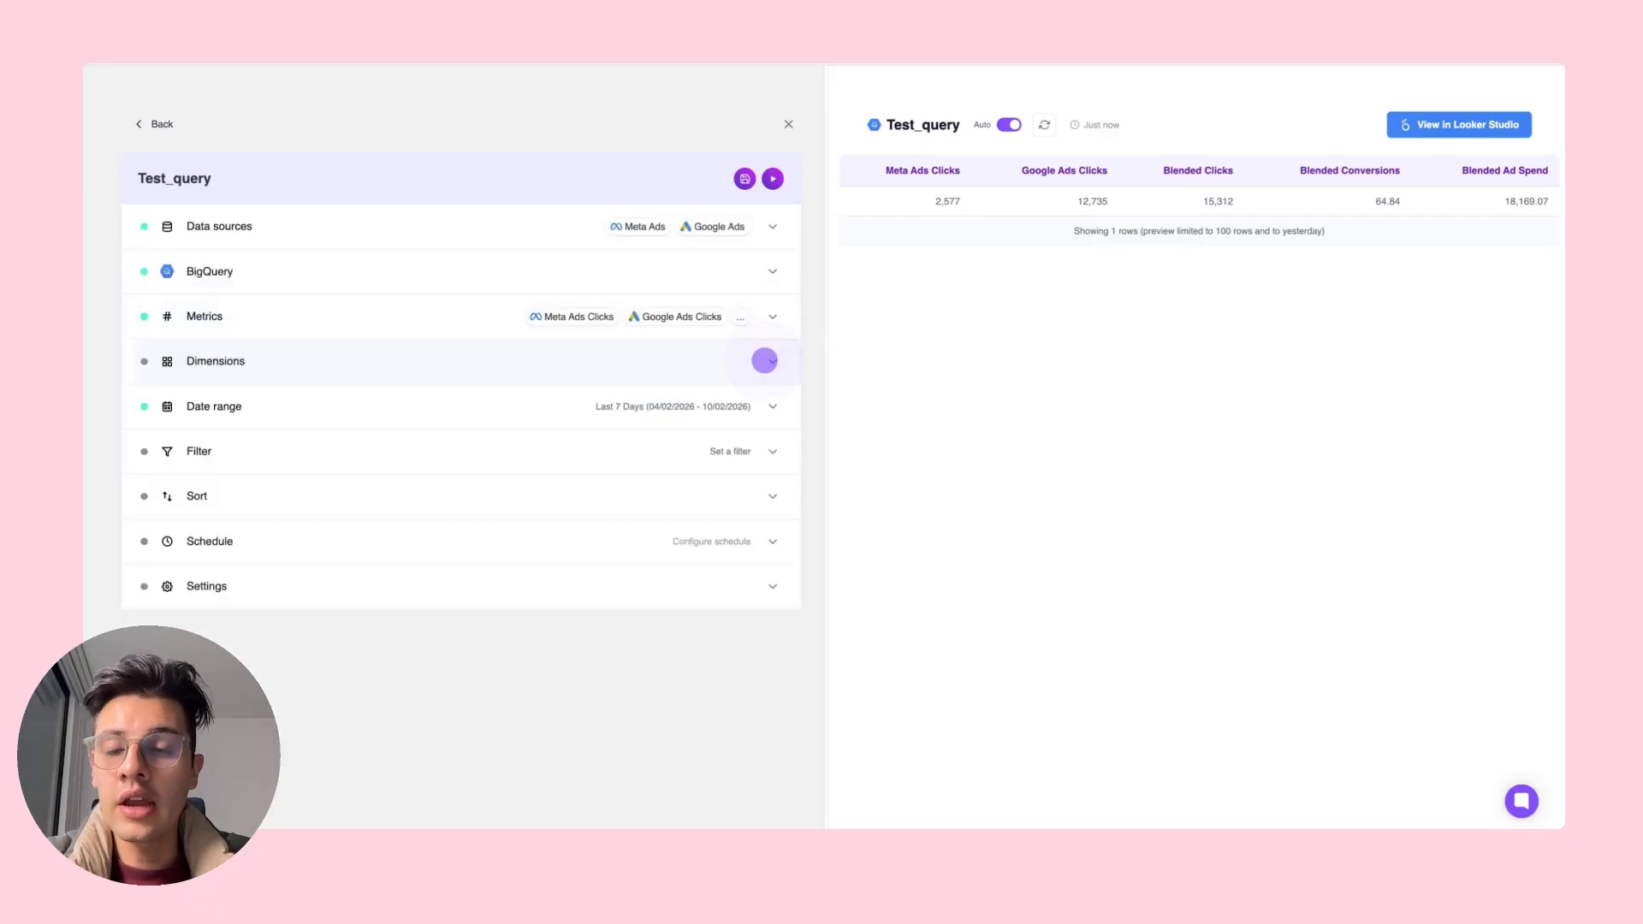
click(630, 514)
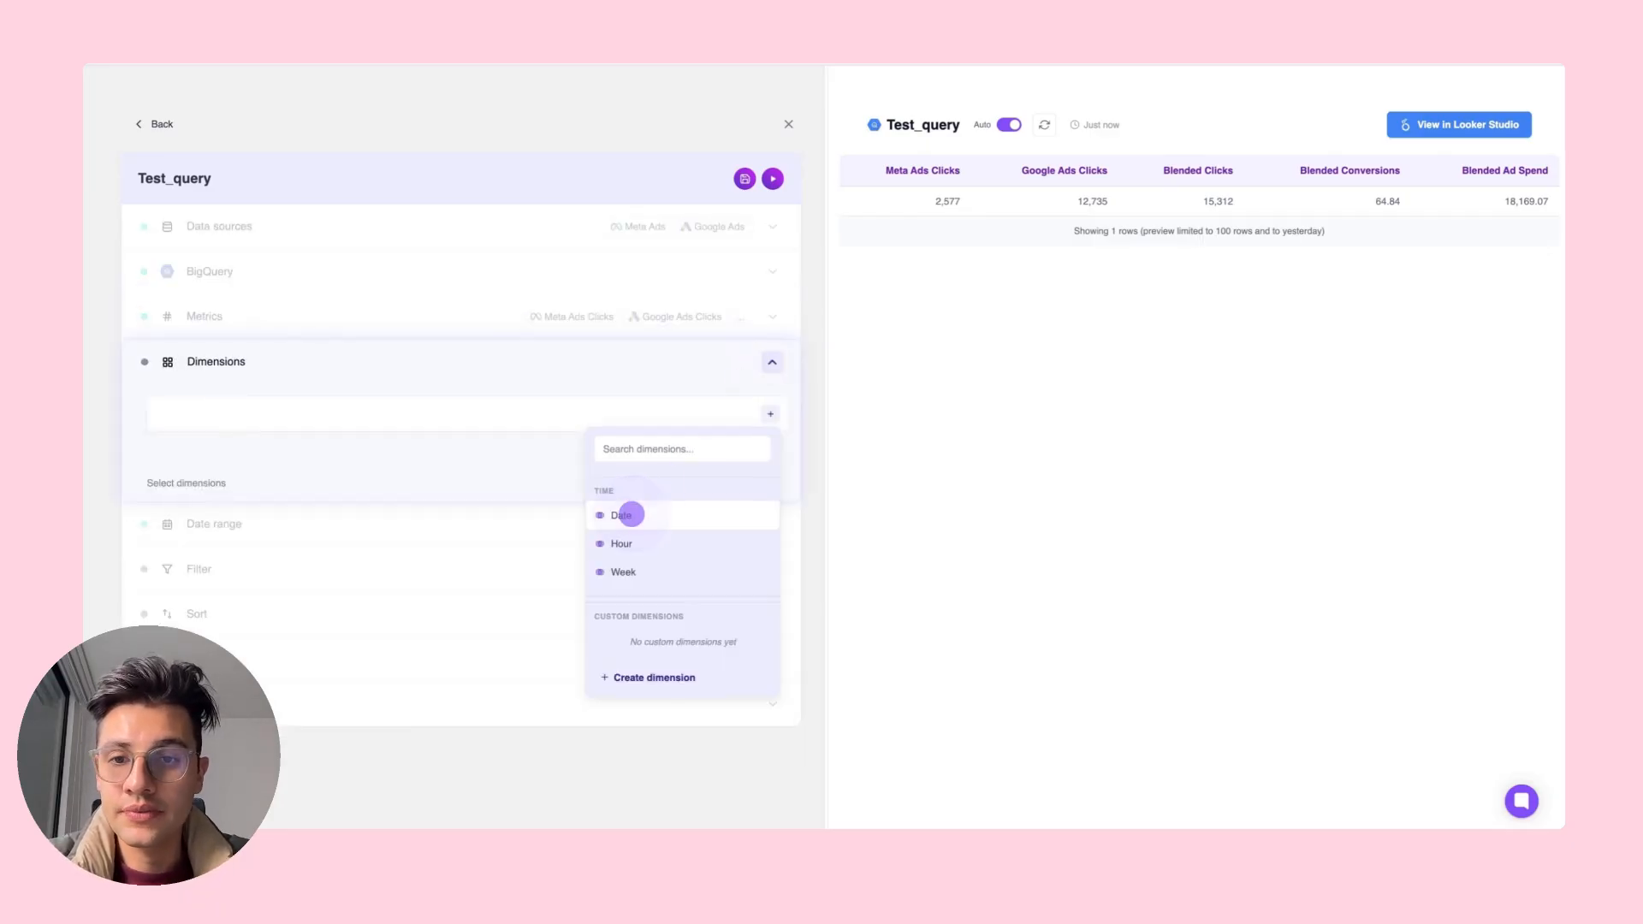
text(ty)
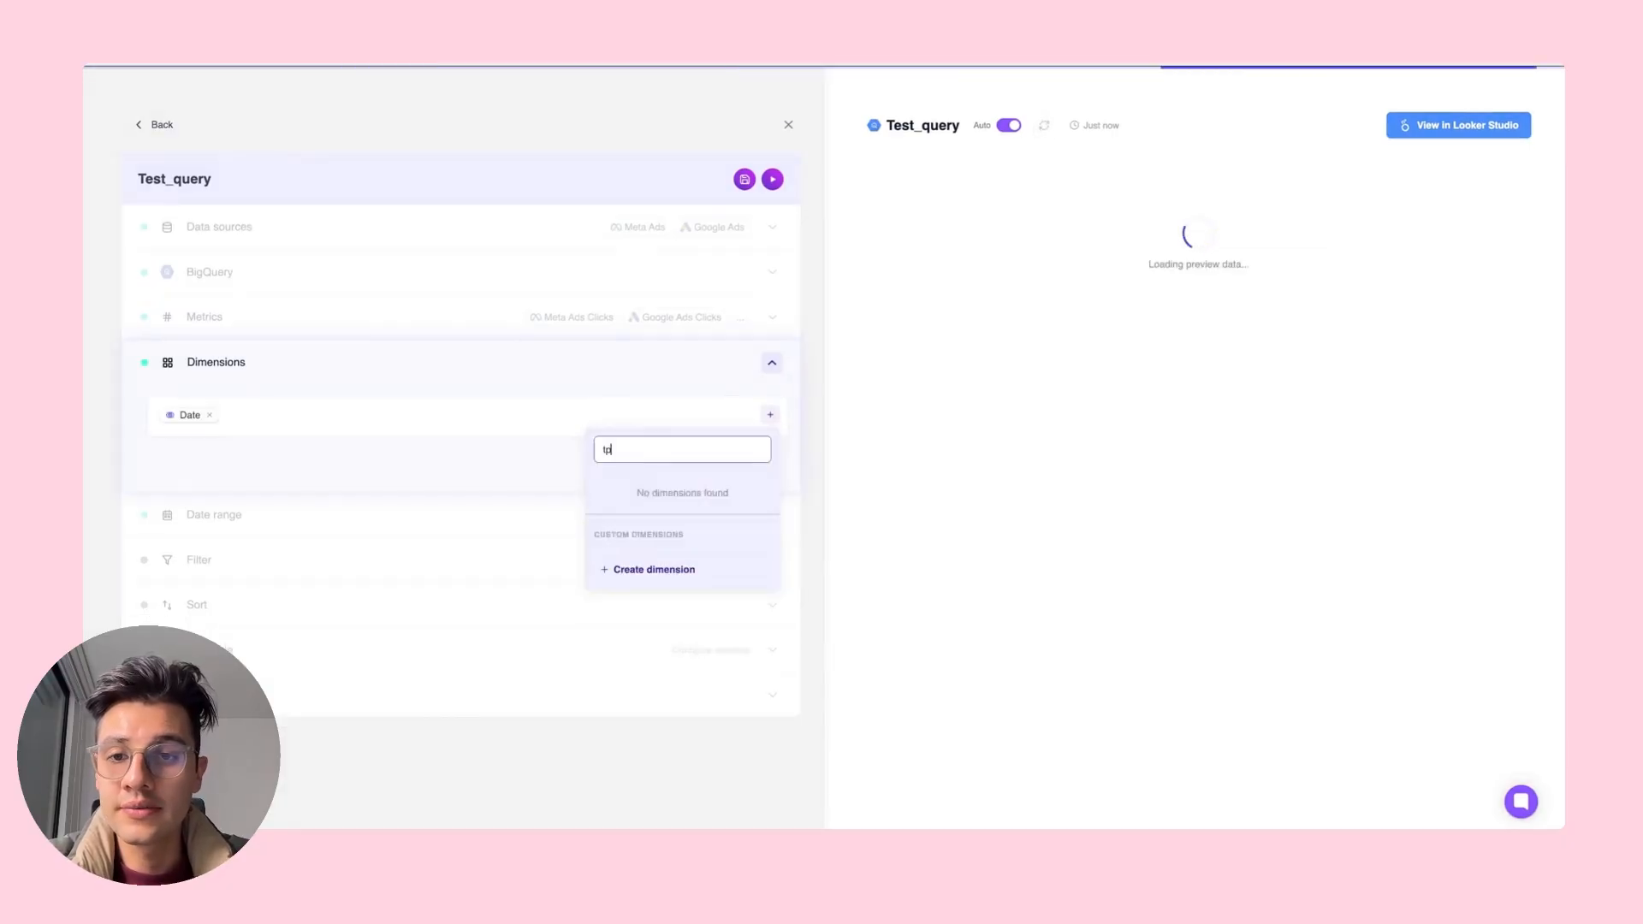
text(pe)
scroll(658, 514, down, 2)
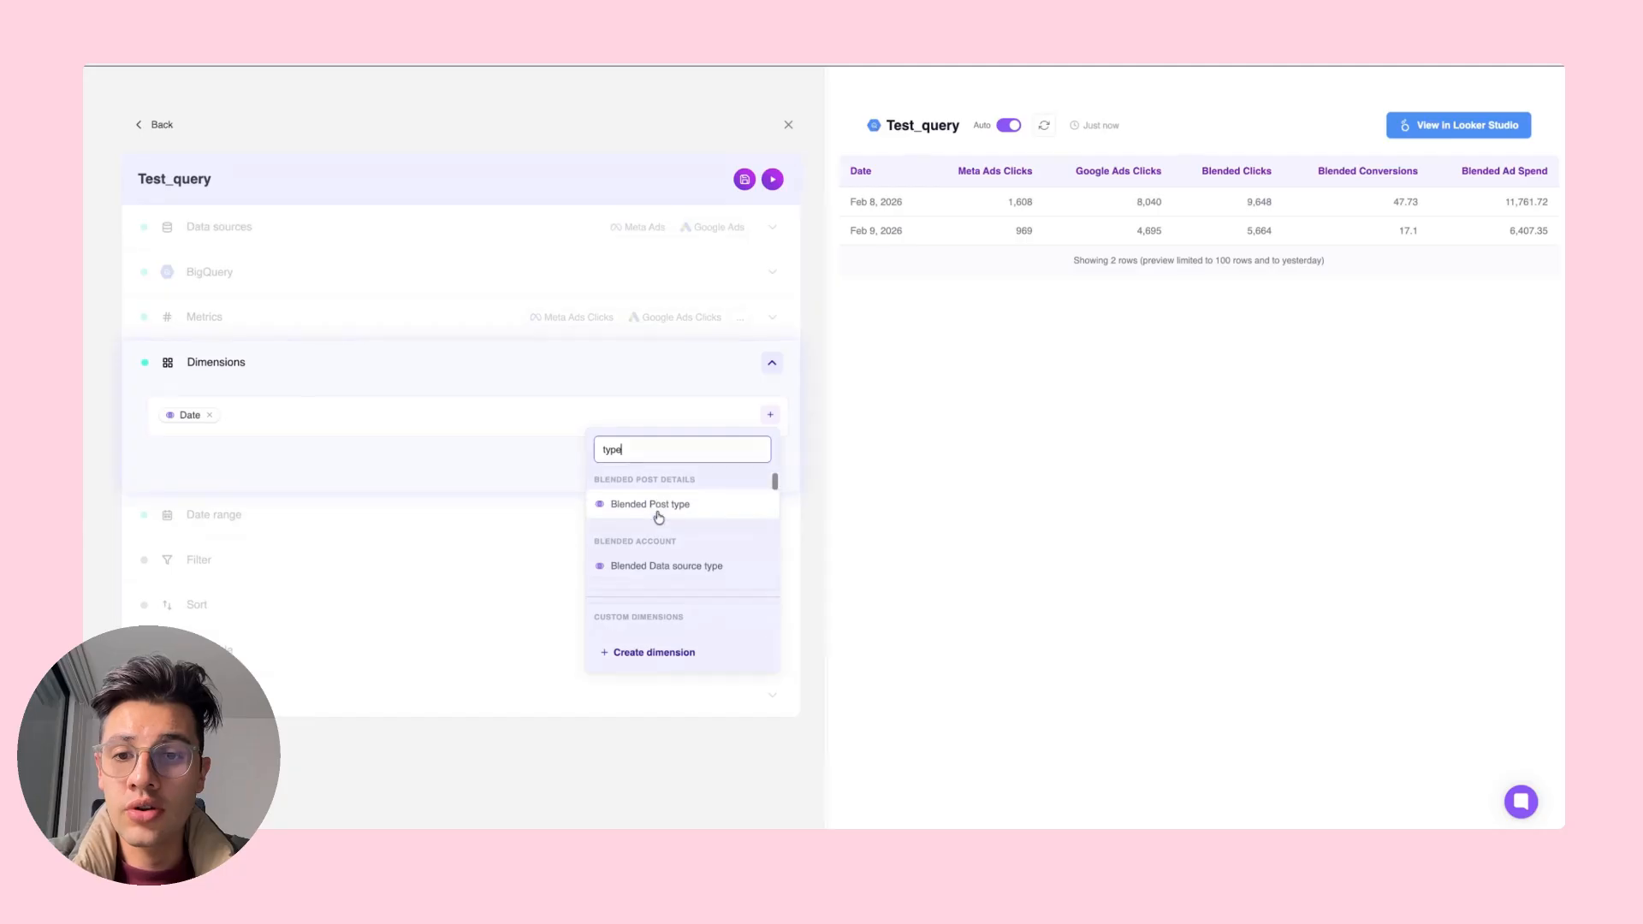
click(656, 530)
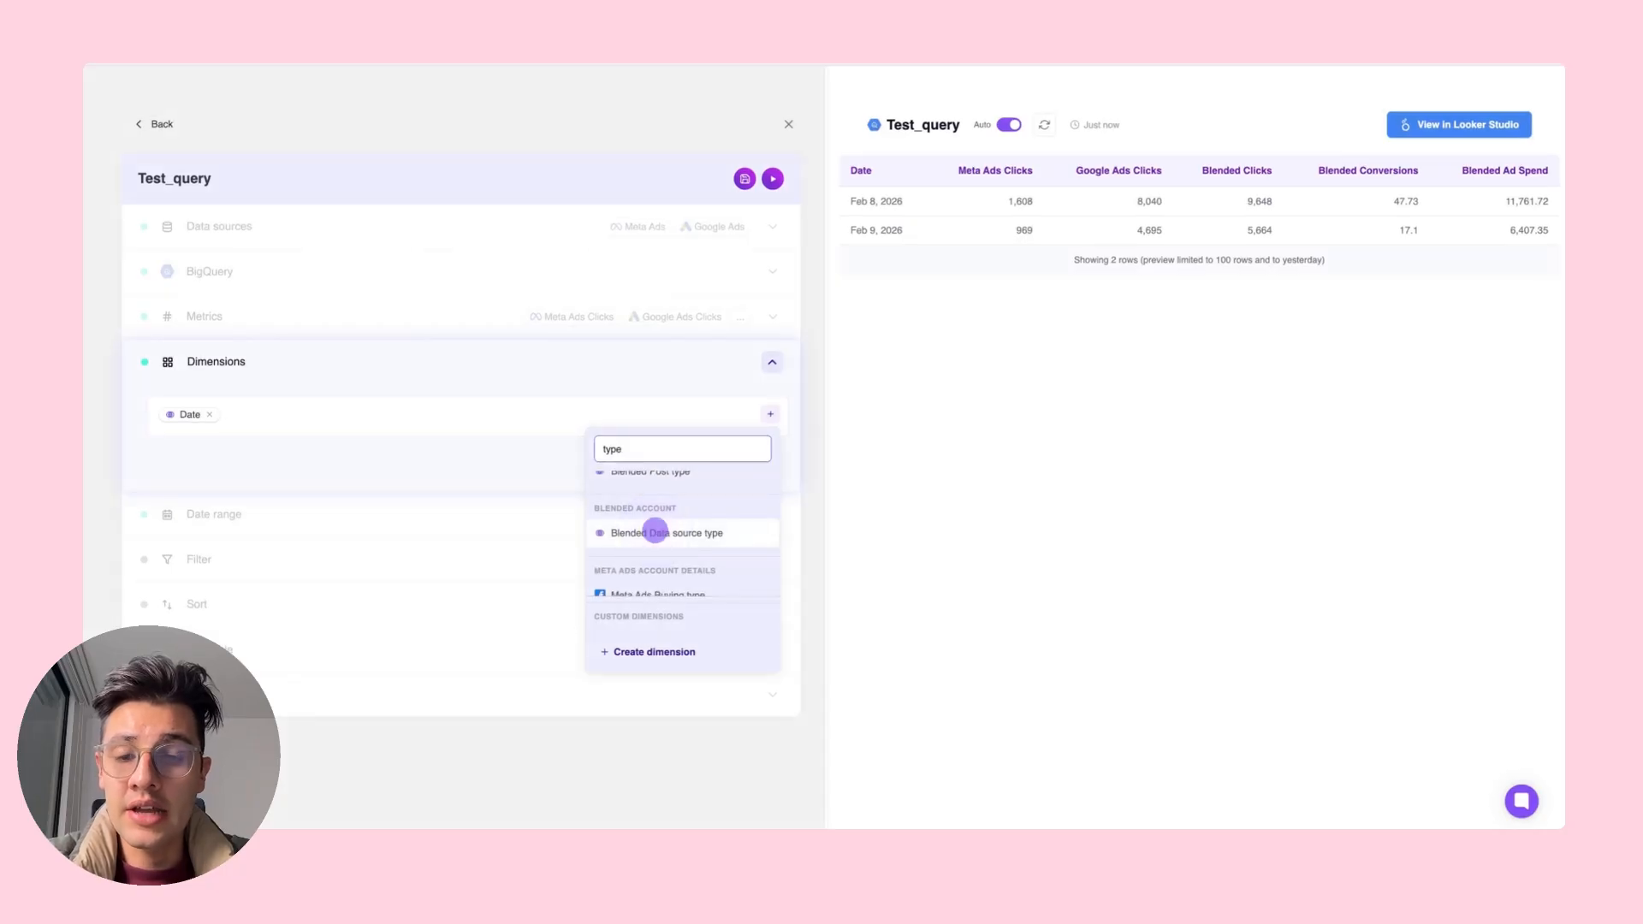
click(659, 449)
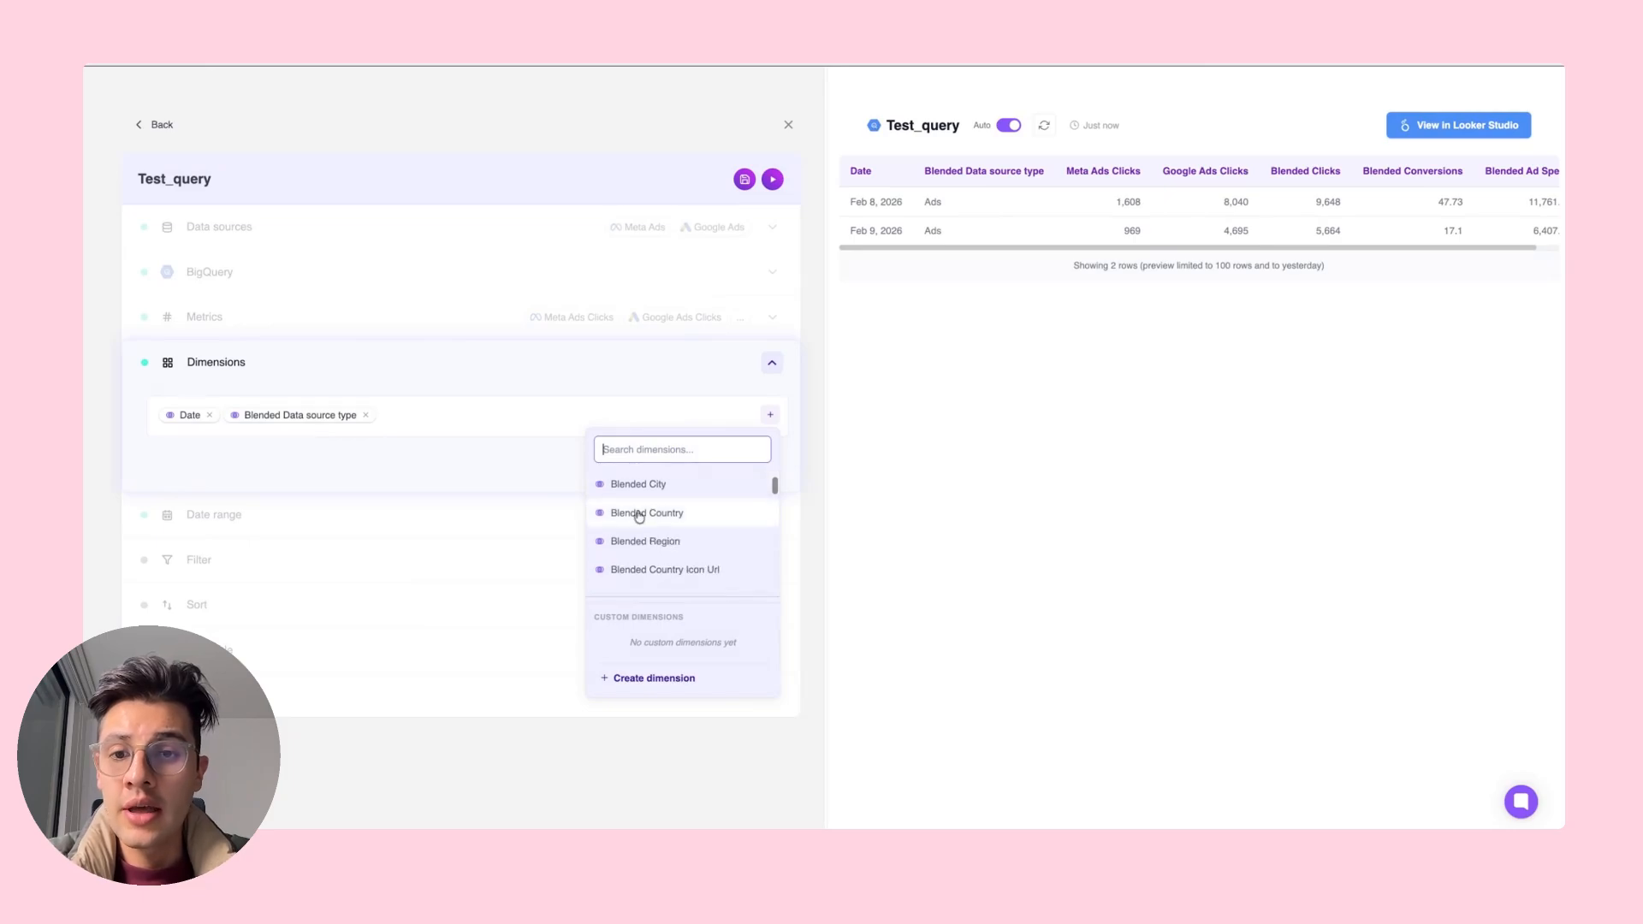
click(650, 509)
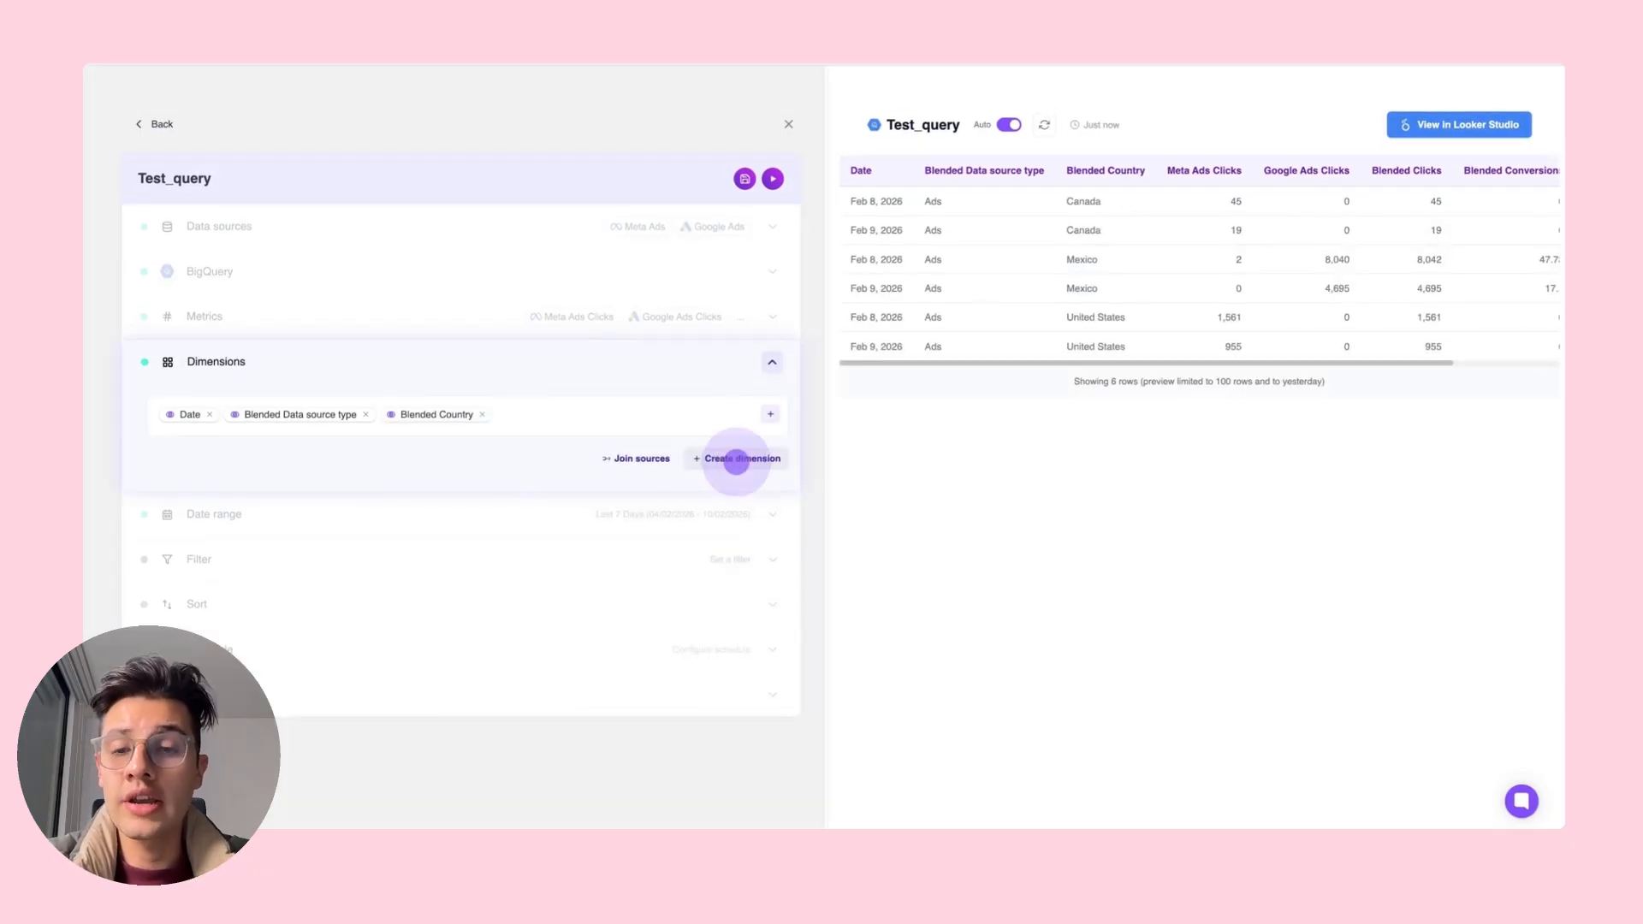
Generate a custom dimension formula mapping Blended Country Mexico to Latam, Canada or United States to NAM, any other to Other, without the in function
click(738, 462)
click(524, 329)
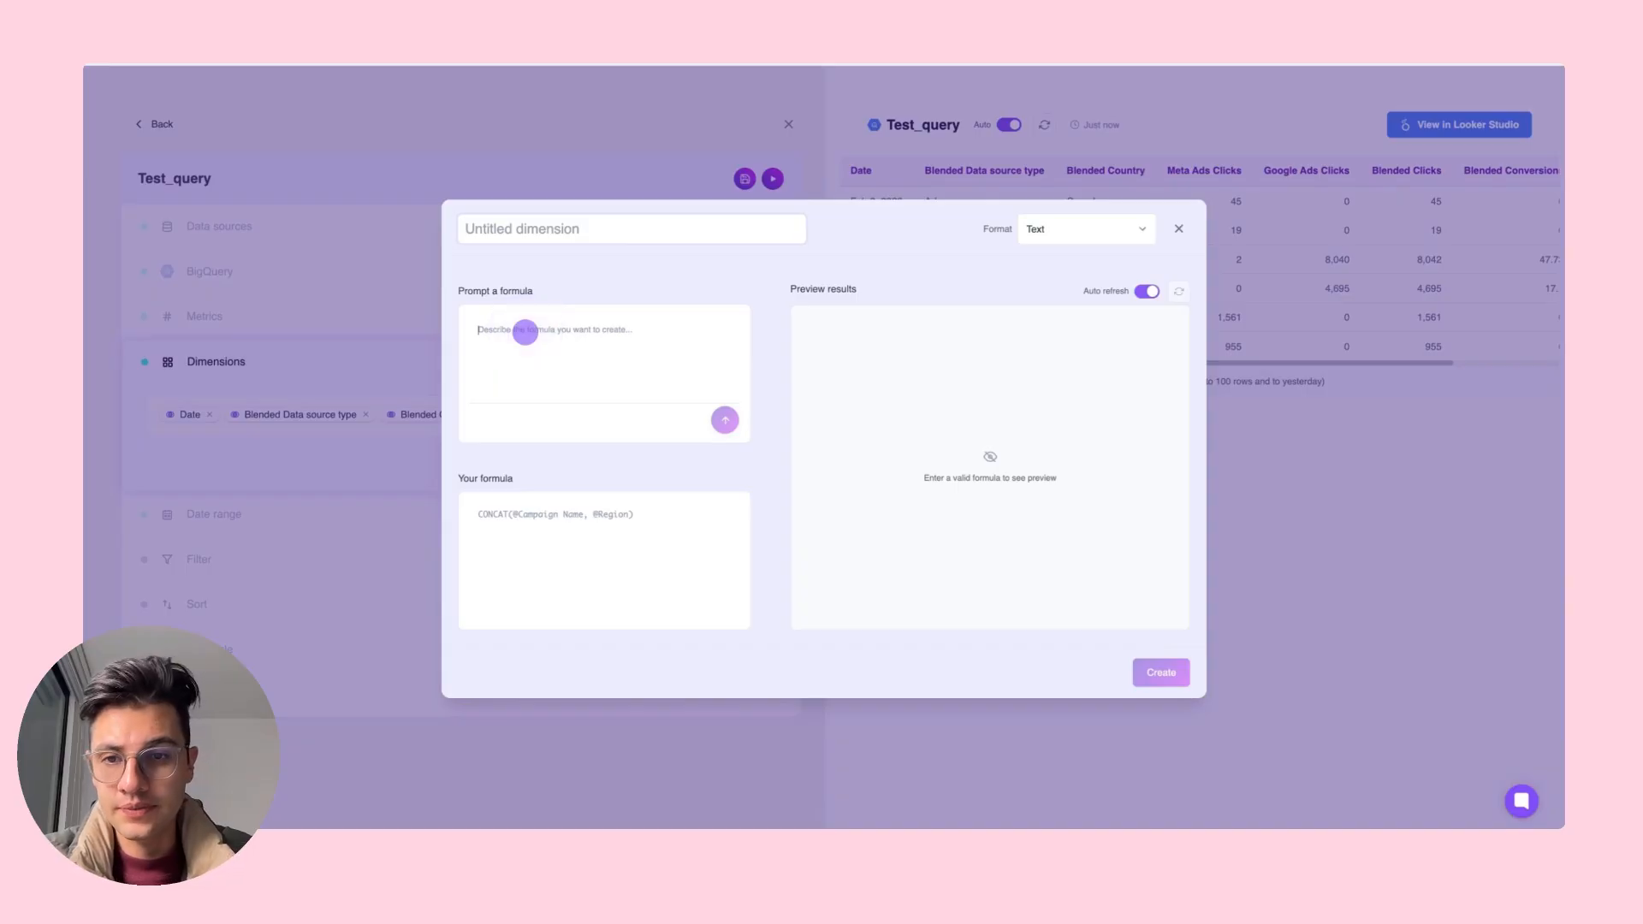
text(if @blended coun)
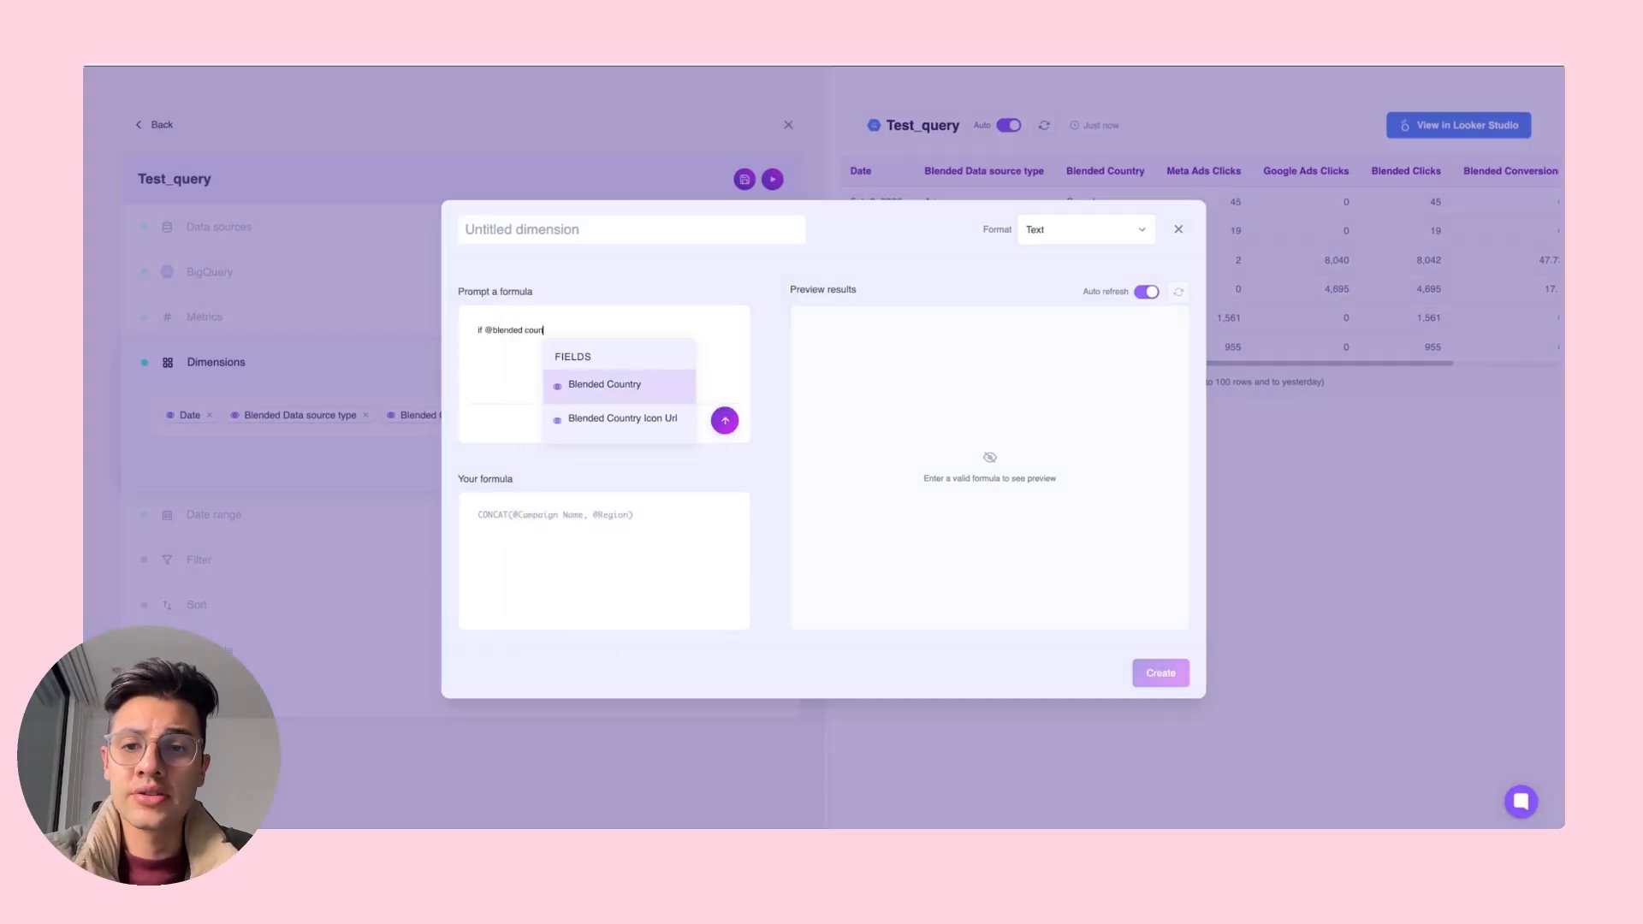
click(572, 387)
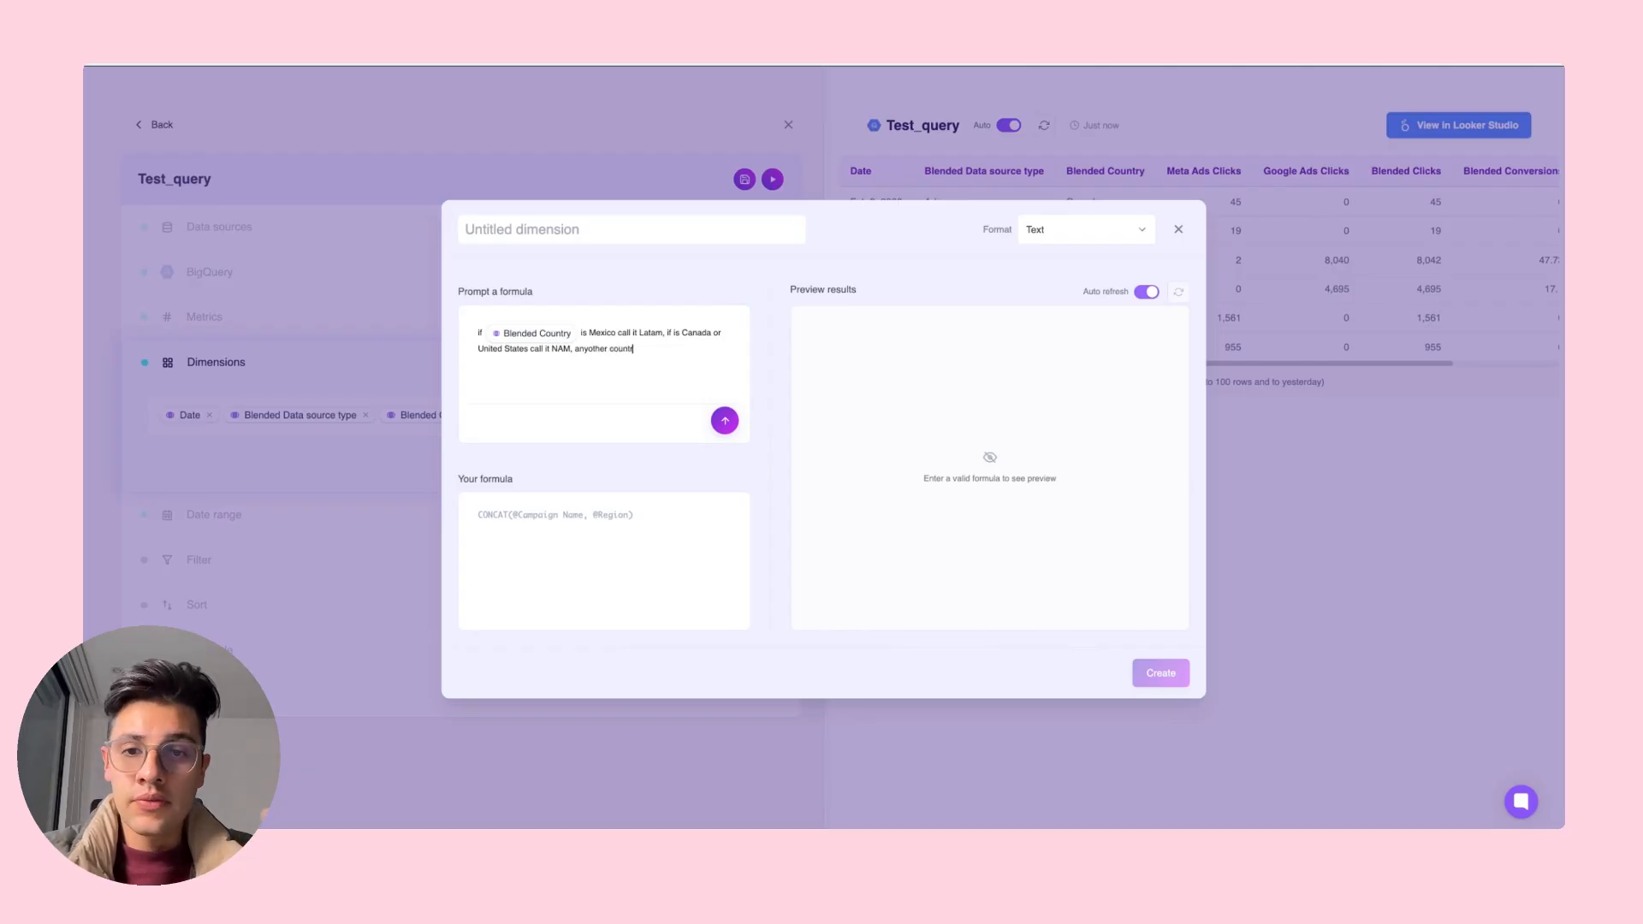
click(715, 421)
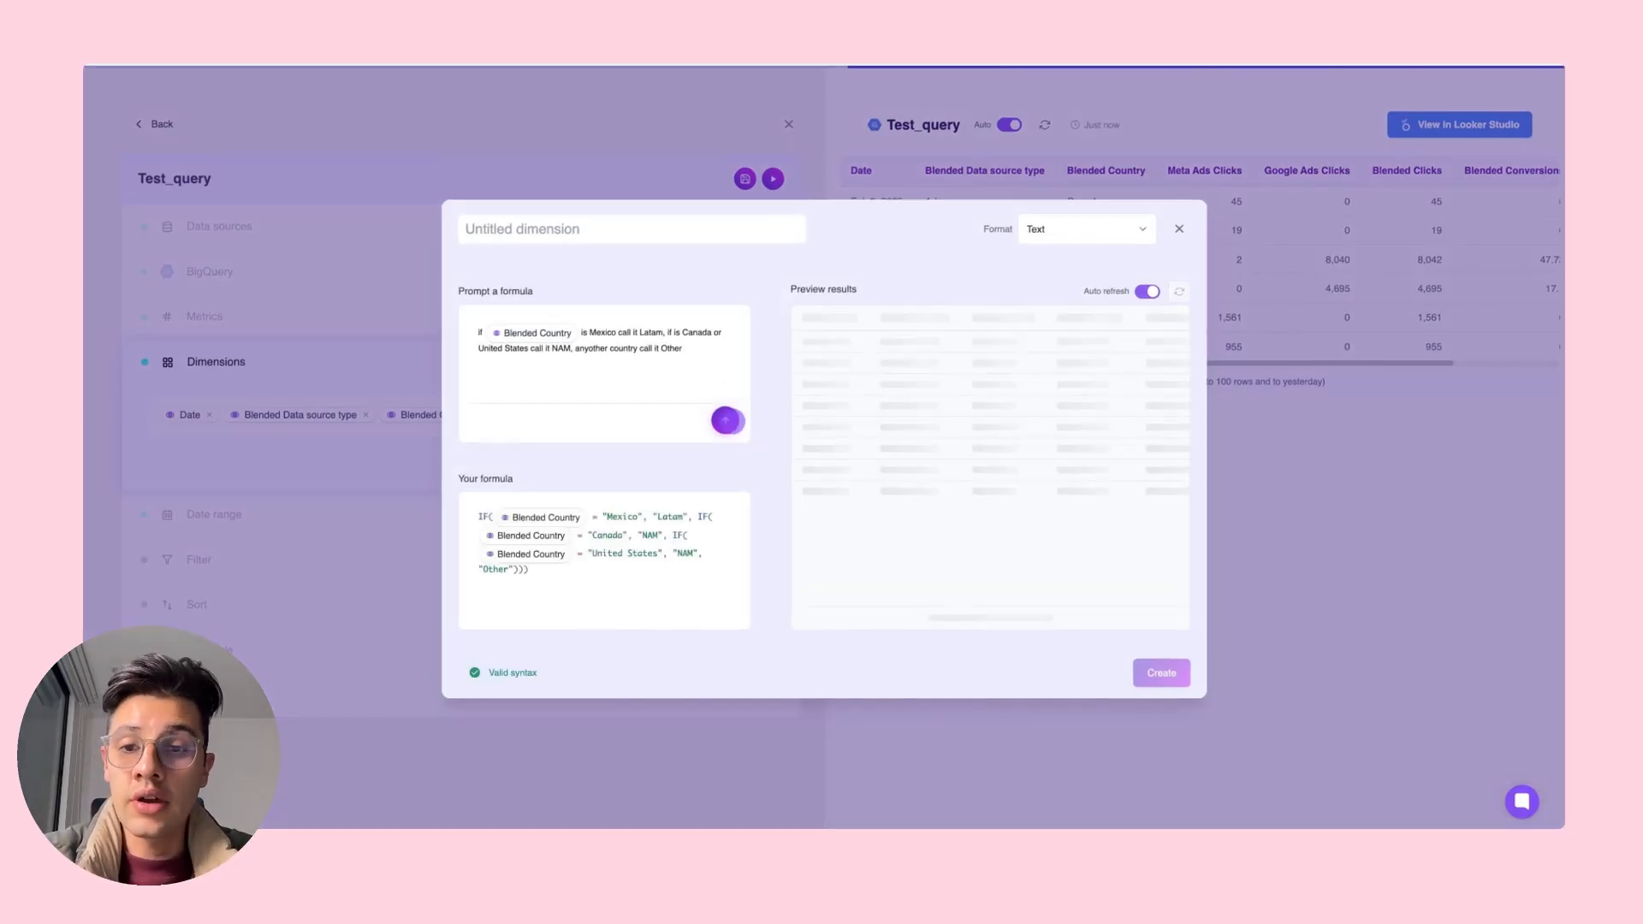
click(587, 382)
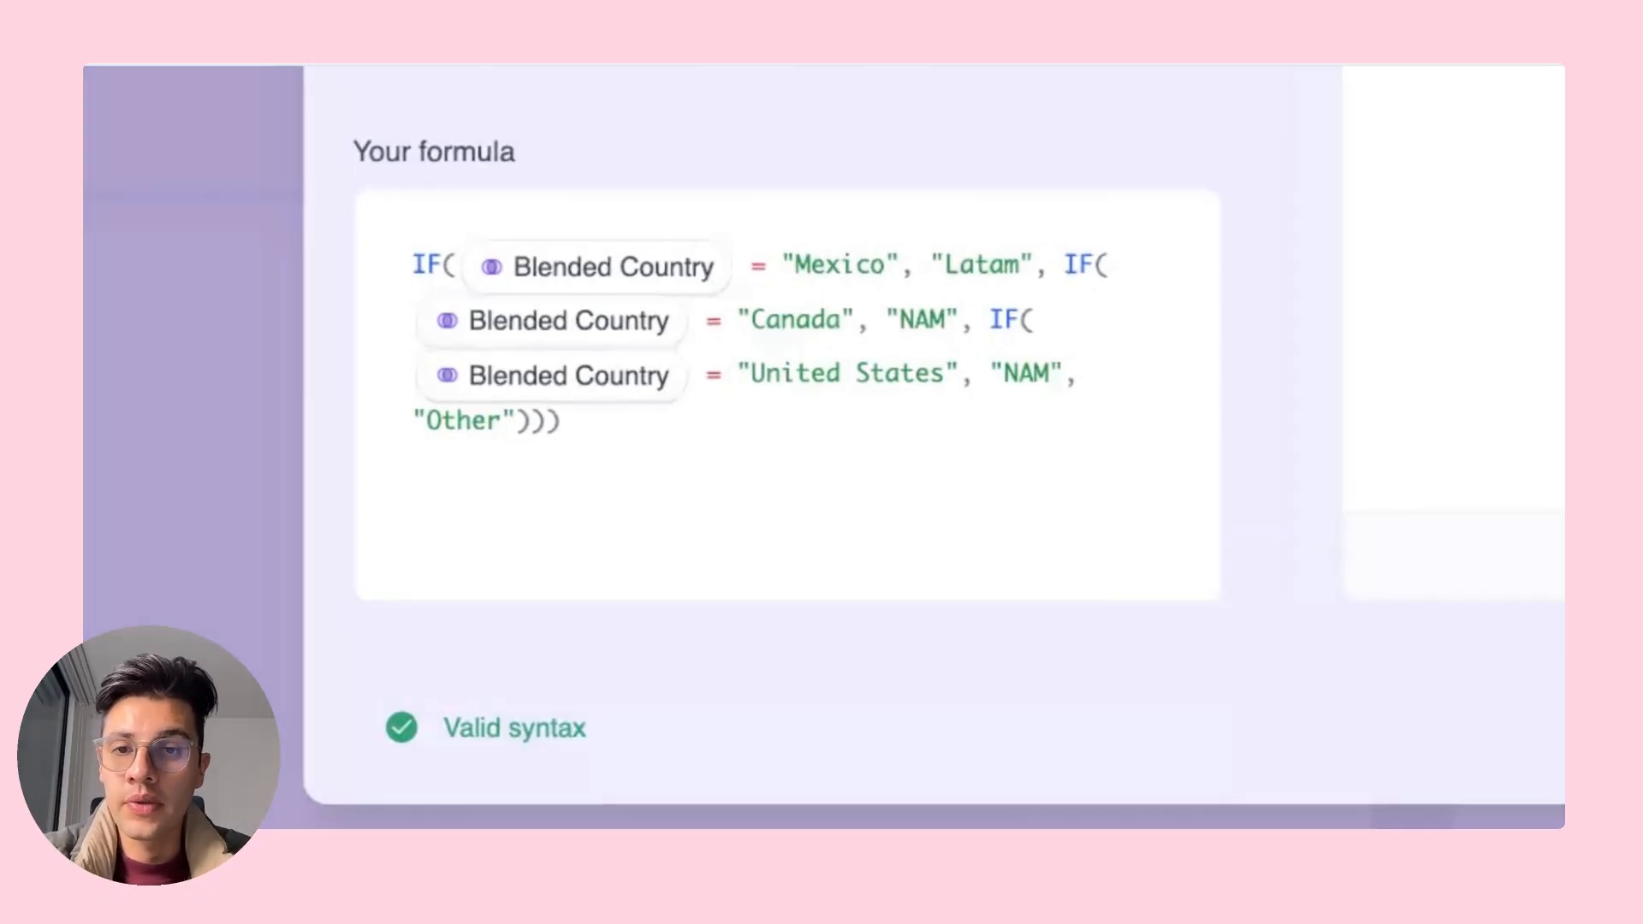
Name the custom dimension REGION, create it, and close the dimension settings after checking its column in the preview
click(485, 140)
text(REGION)
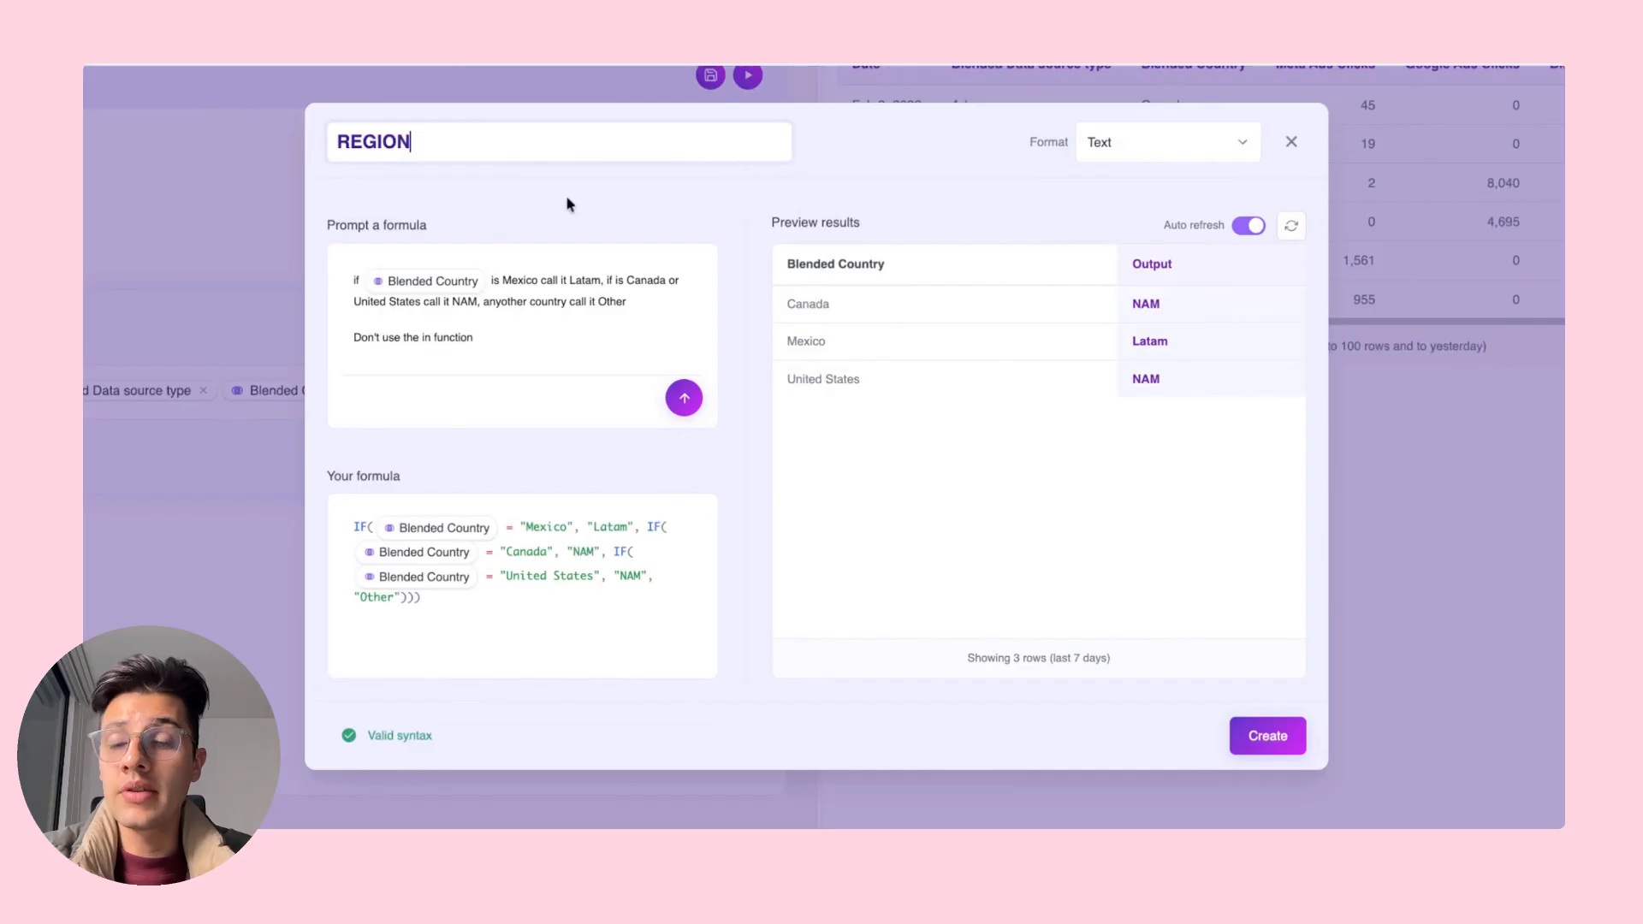
click(1270, 736)
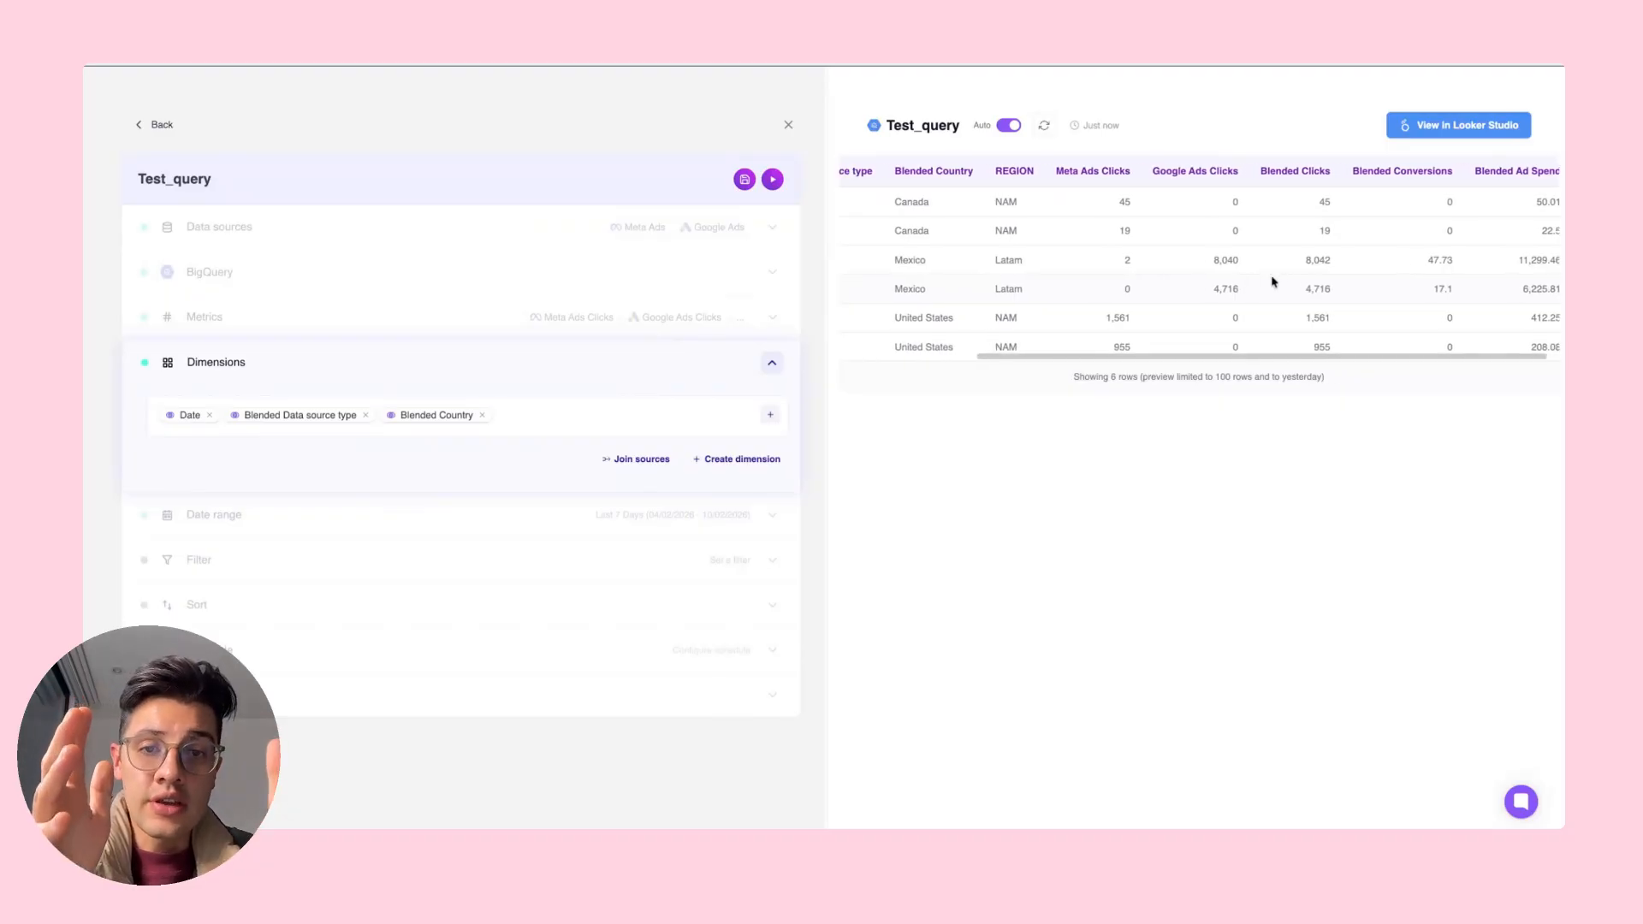
scroll(1230, 279, left, 3)
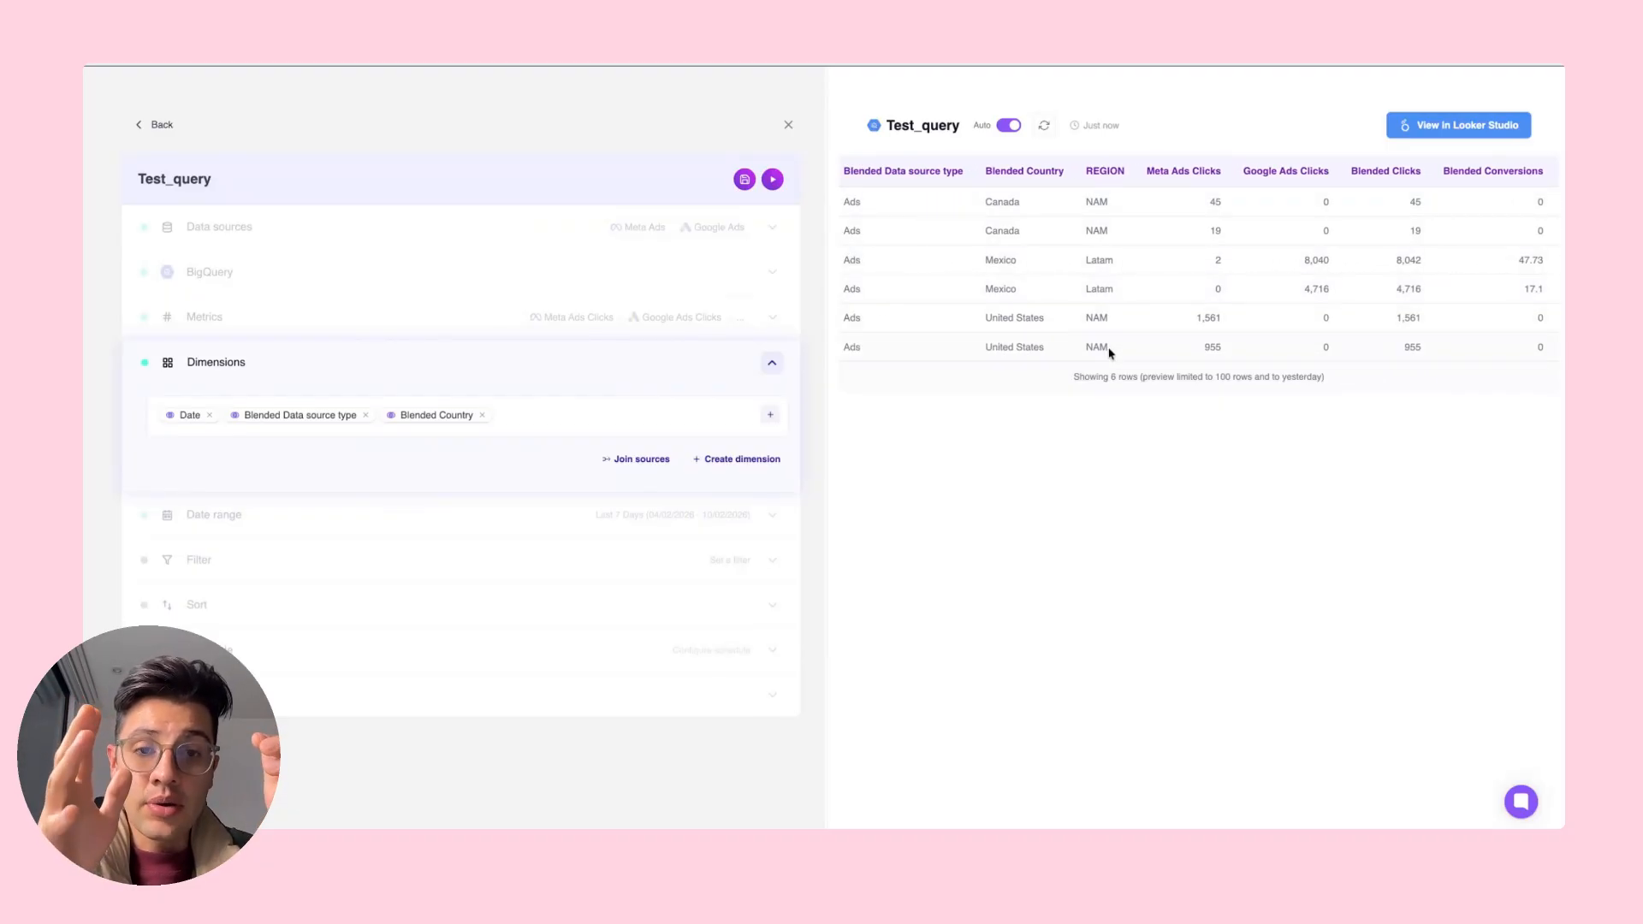
click(774, 364)
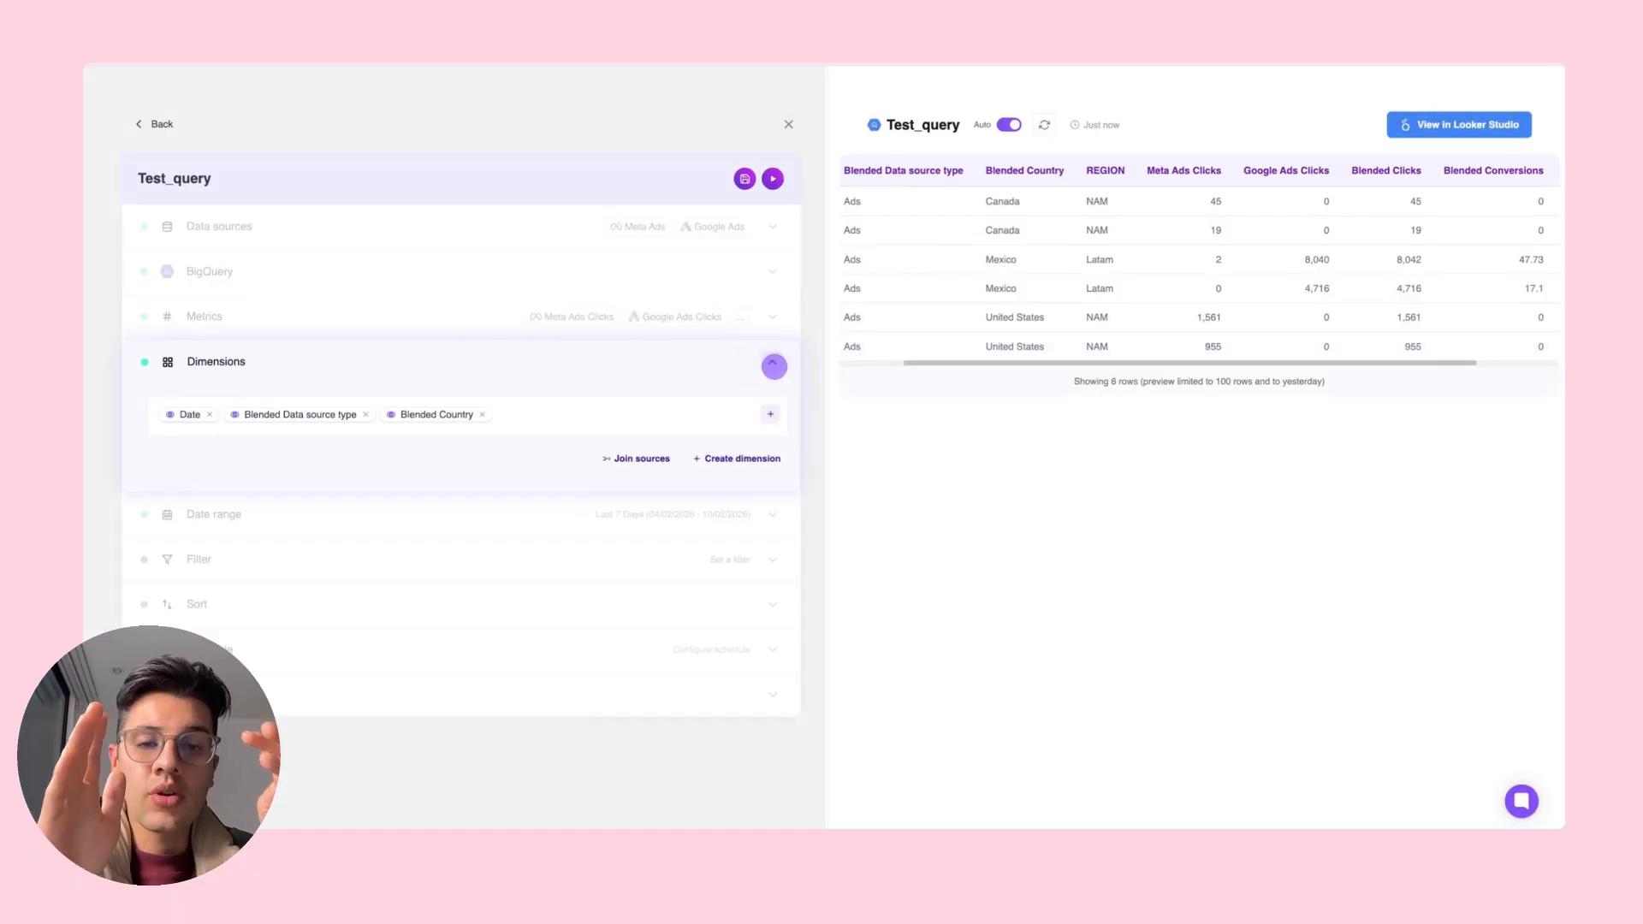